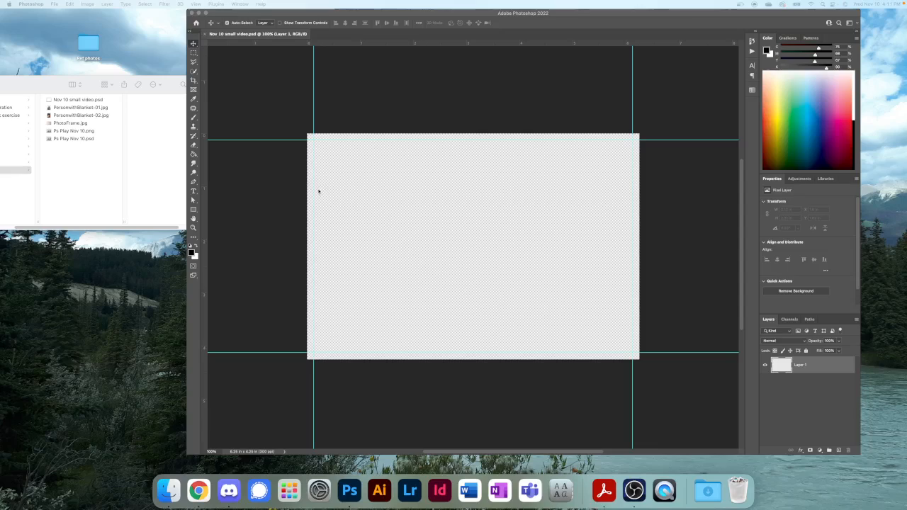
# Place PhotoFrame.jpg from the file browser into the blank Nov 10 small video.psd canvas
pyautogui.click(91, 155)
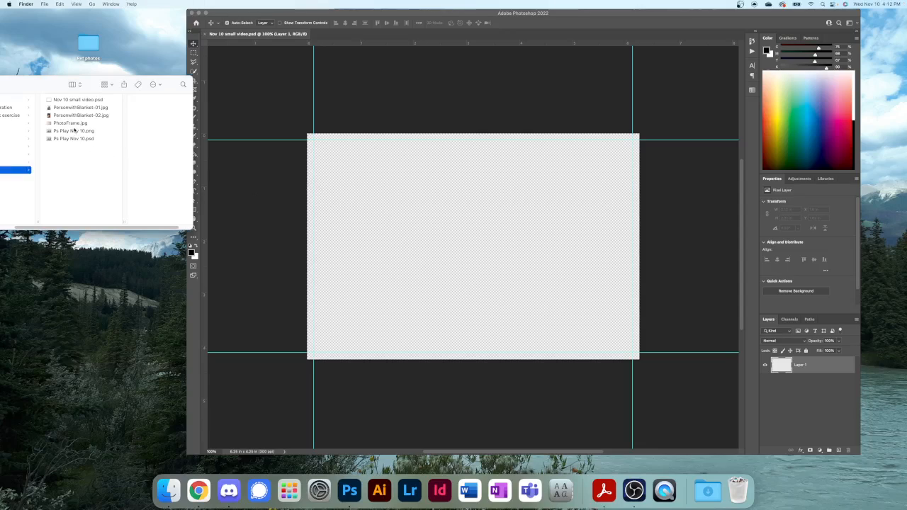
pyautogui.click(280, 206)
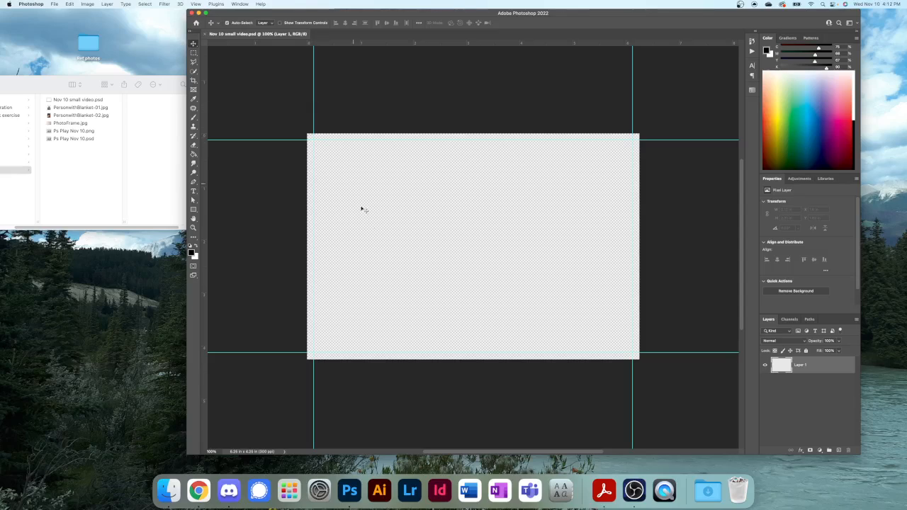
pyautogui.click(66, 172)
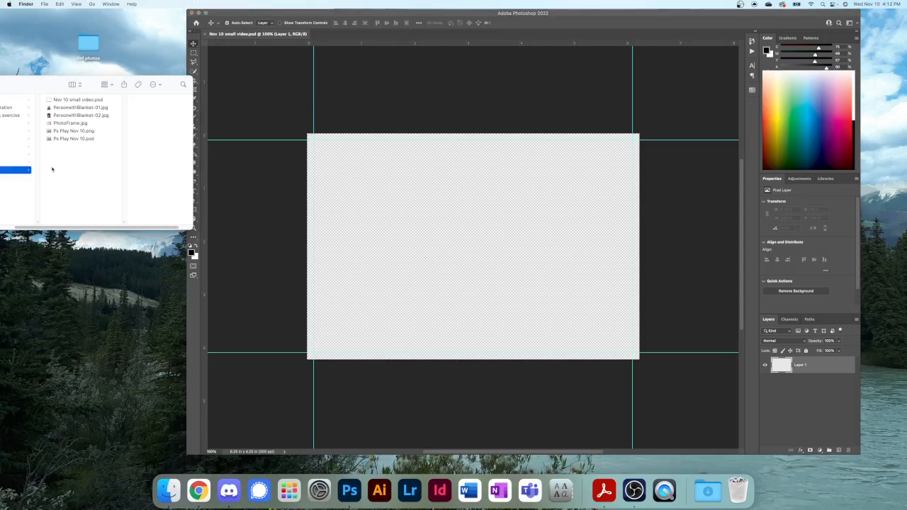
pyautogui.click(68, 116)
pyautogui.click(61, 124)
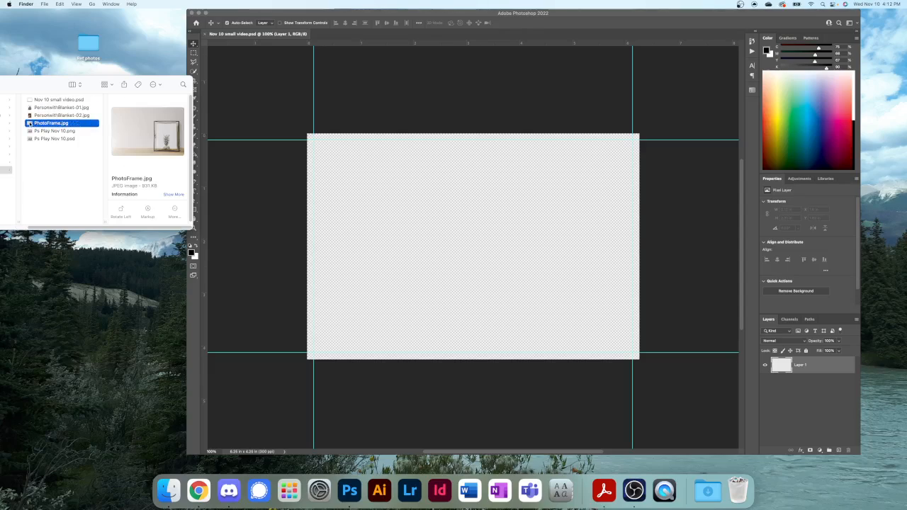
pyautogui.moveTo(30, 123); pyautogui.dragTo(402, 222)
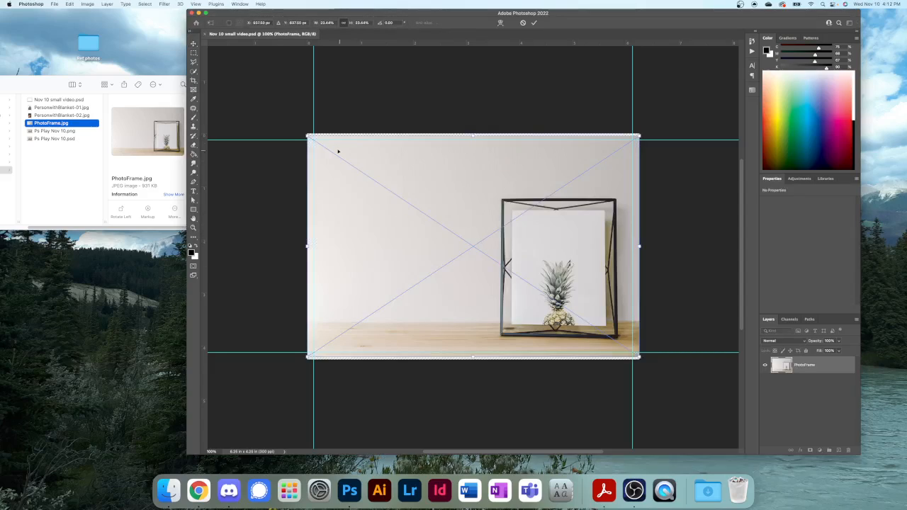
# Scale the placed frame photo to about 6.4 in wide, shift it to cover the whole canvas, and commit the placement
pyautogui.moveTo(307, 136); pyautogui.dragTo(299, 133)
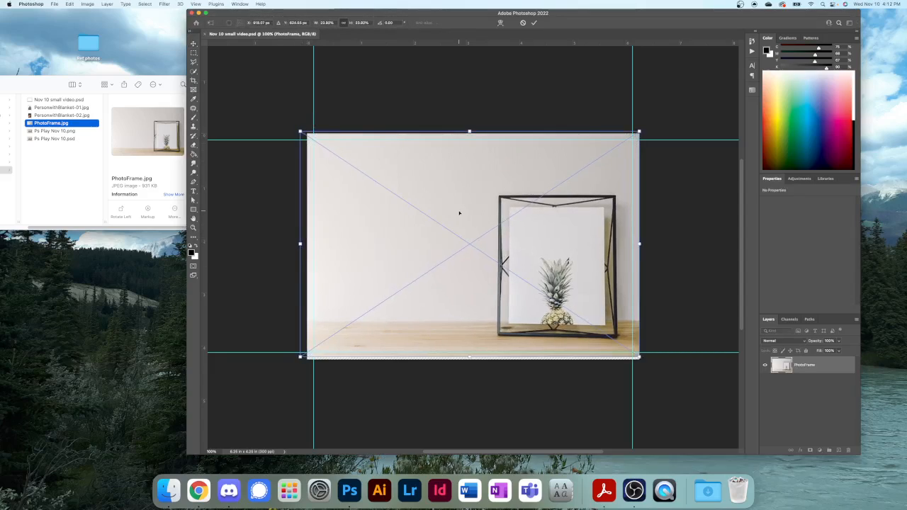
pyautogui.moveTo(460, 210); pyautogui.dragTo(460, 215)
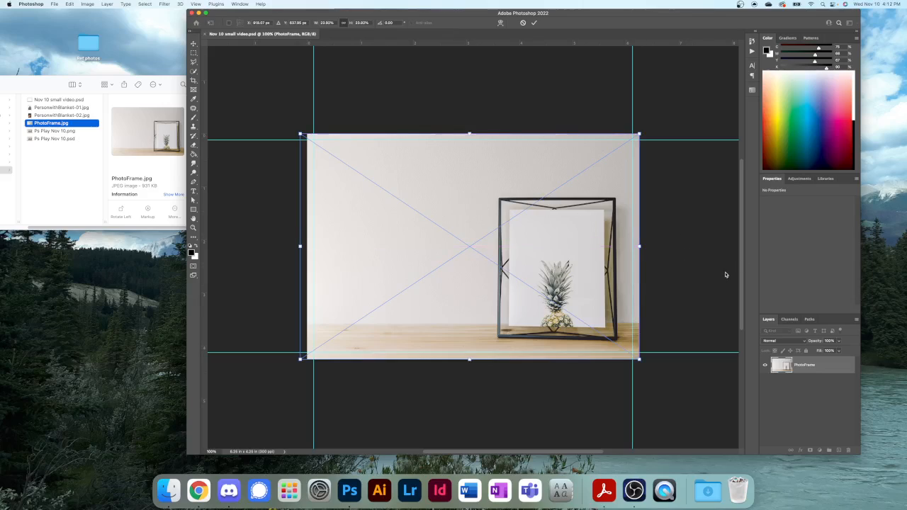
pyautogui.press('Return')
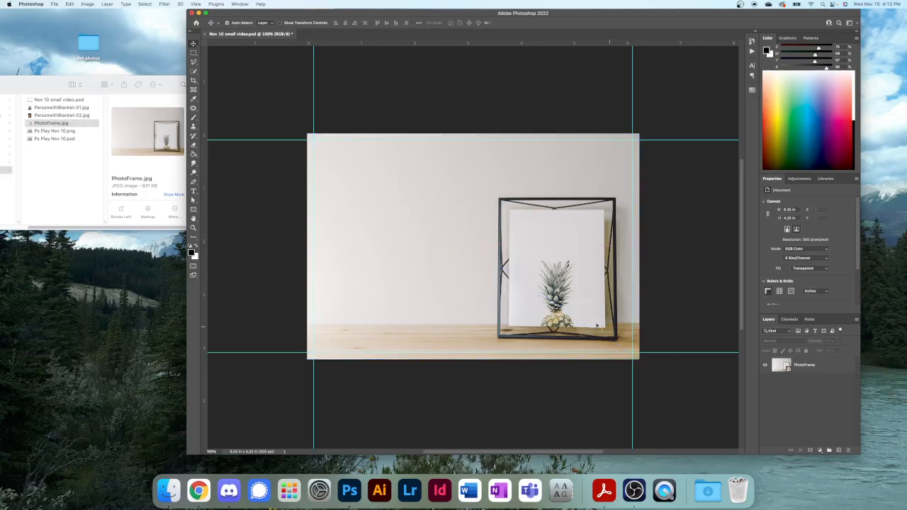
# Duplicate the PhotoFrame layer within the same document, keeping the default name
pyautogui.rightClick(812, 365)
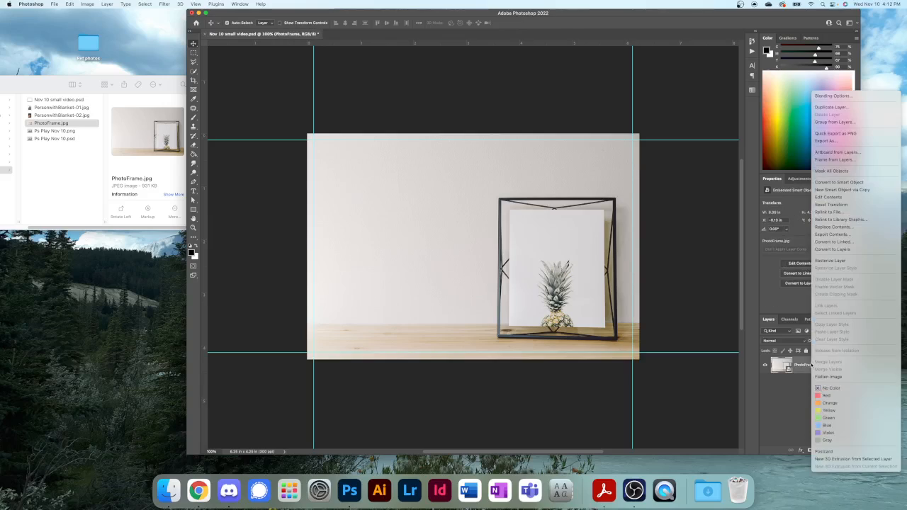
pyautogui.click(799, 383)
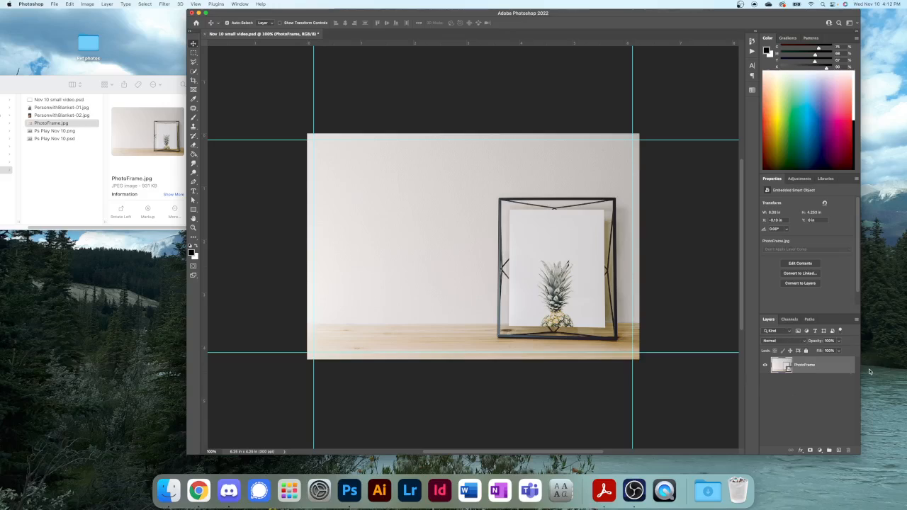
pyautogui.rightClick(818, 367)
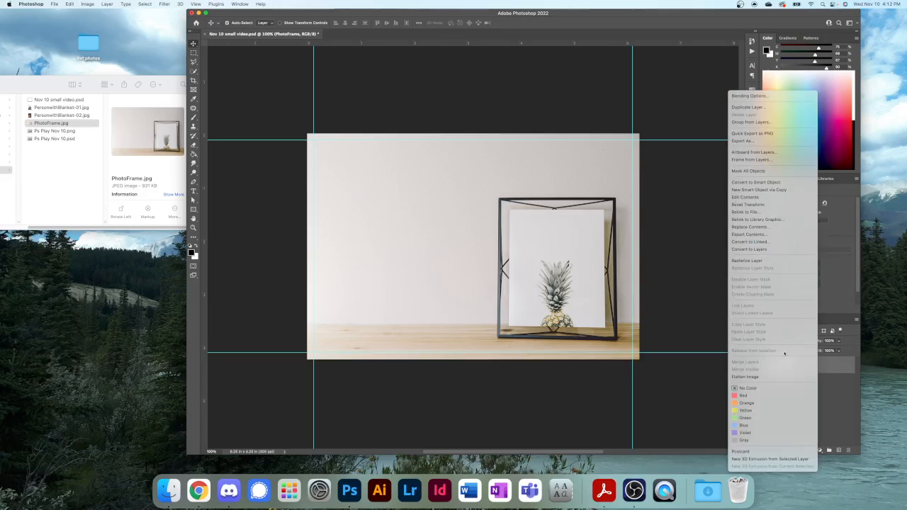
pyautogui.click(747, 107)
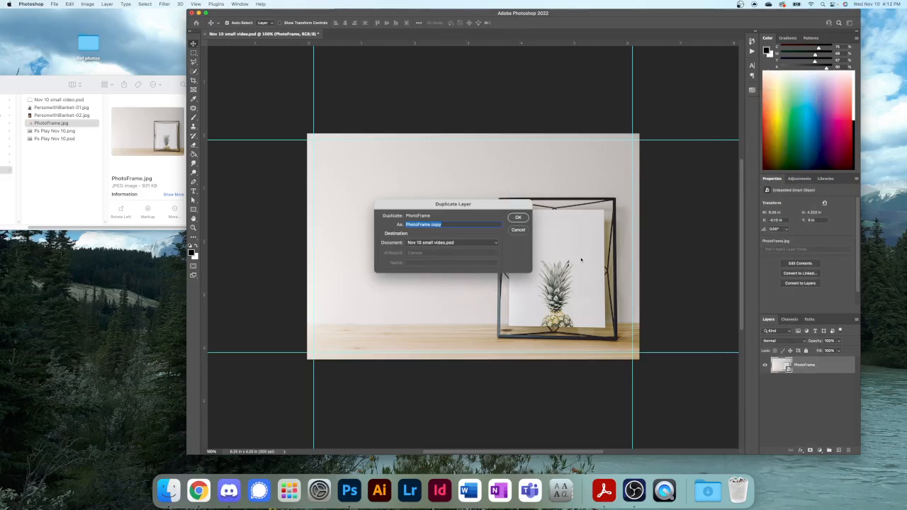
pyautogui.click(519, 218)
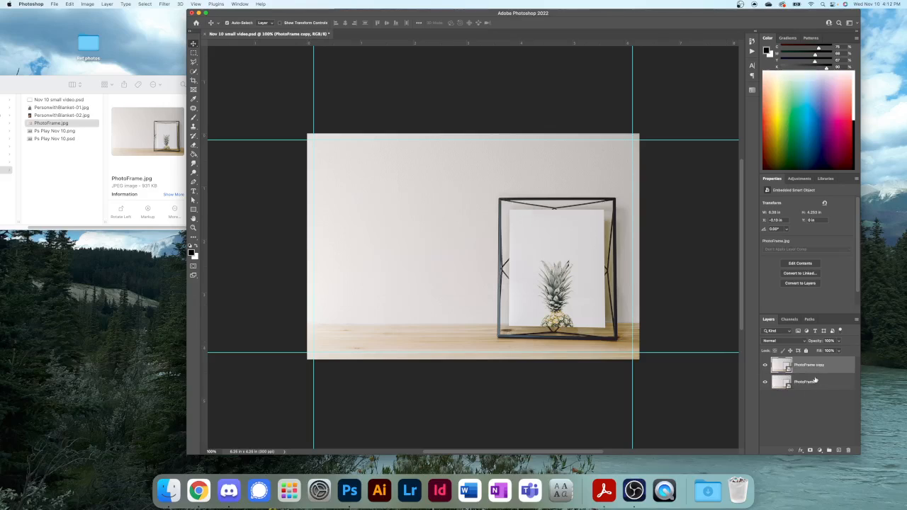
# Hide the duplicate frame layer and make the original PhotoFrame layer active
pyautogui.click(817, 366)
pyautogui.click(765, 366)
pyautogui.click(815, 383)
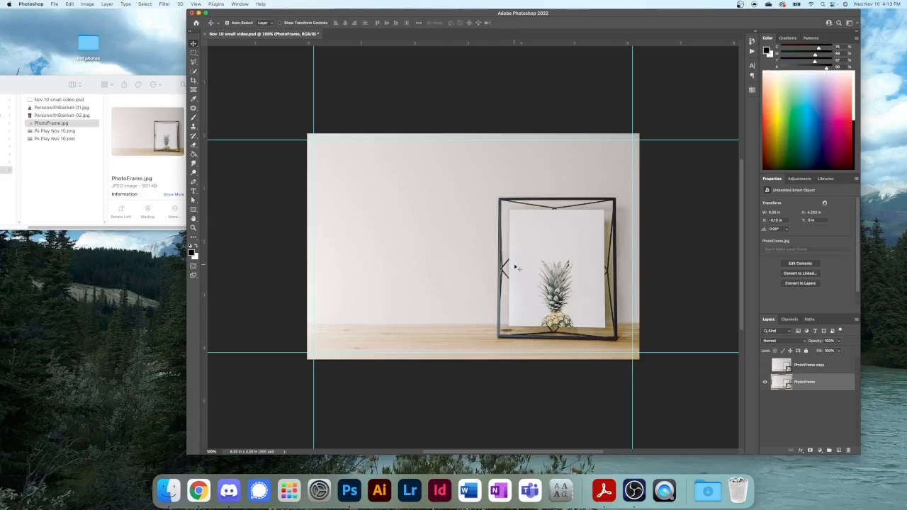
# Outline the white pineapple print inside the frame with a four-cornered Polygonal Lasso selection, and return to the Move tool
pyautogui.press('super')
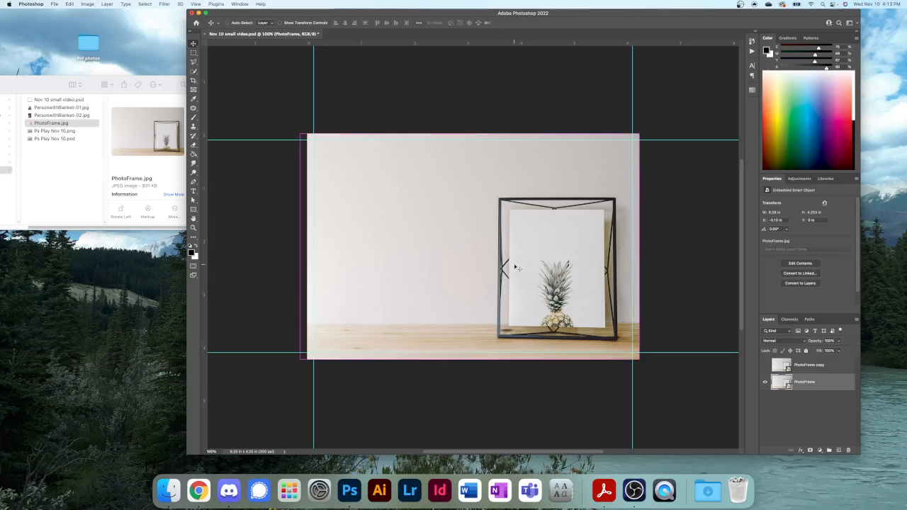
pyautogui.press('super+equal')
pyautogui.moveTo(513, 265); pyautogui.dragTo(316, 213)
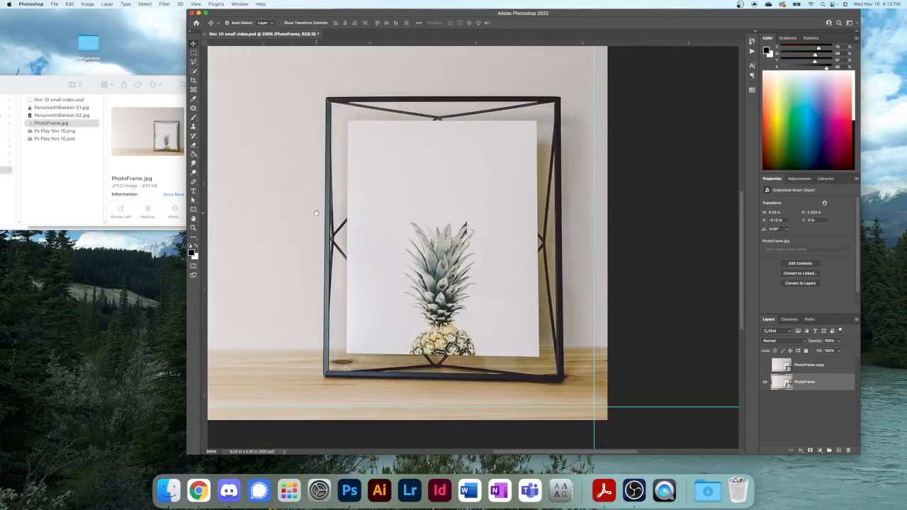
pyautogui.click(193, 62)
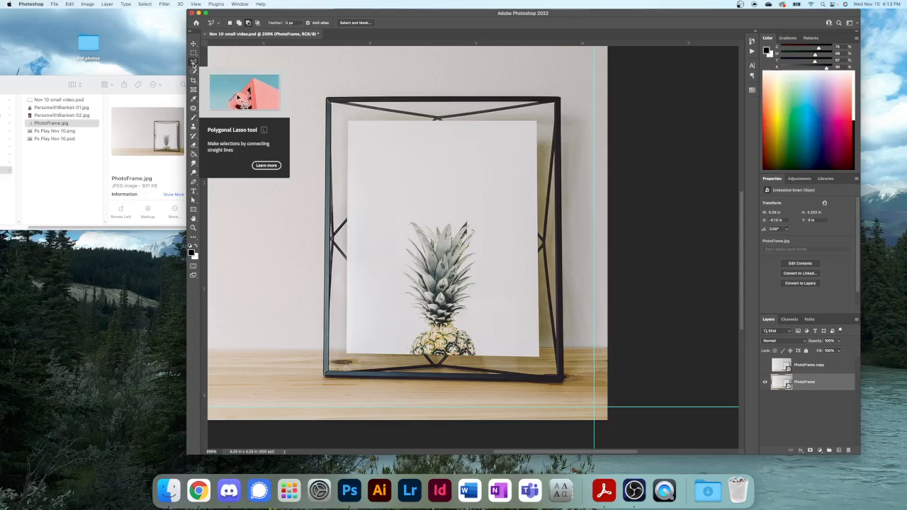
pyautogui.click(349, 125)
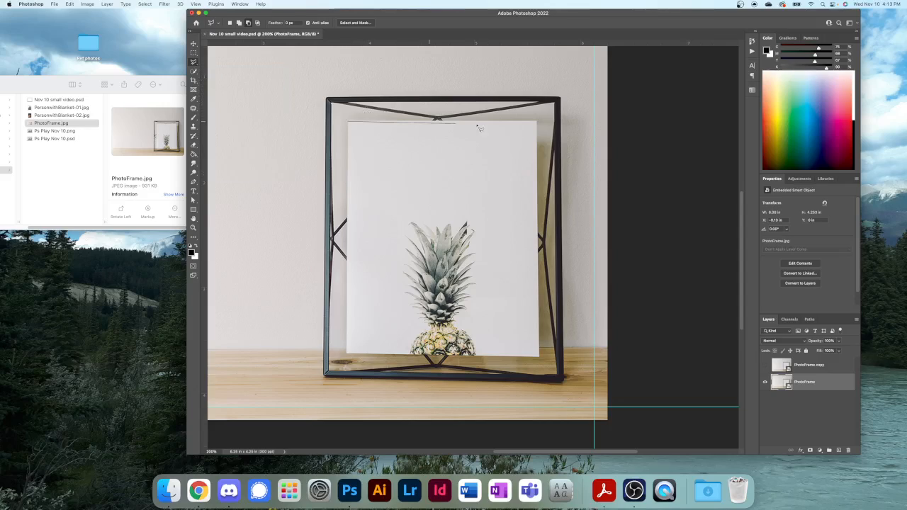
pyautogui.click(538, 125)
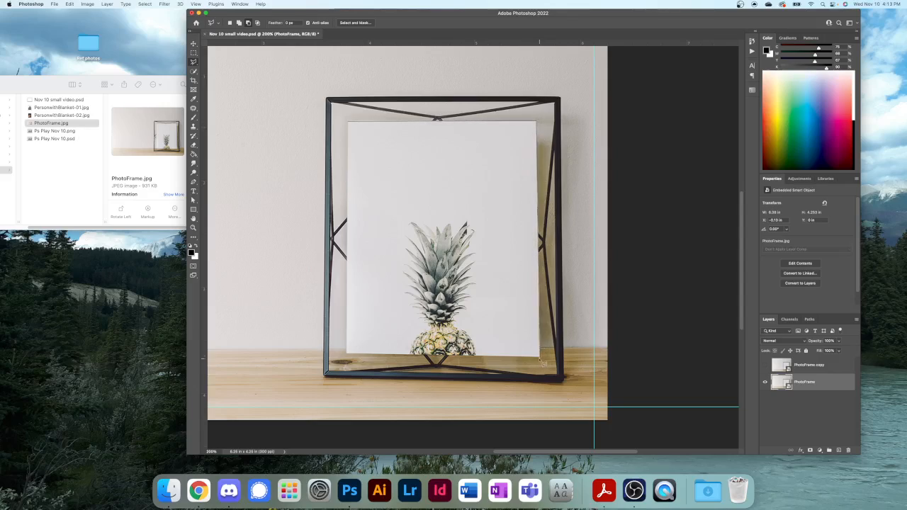
pyautogui.click(539, 357)
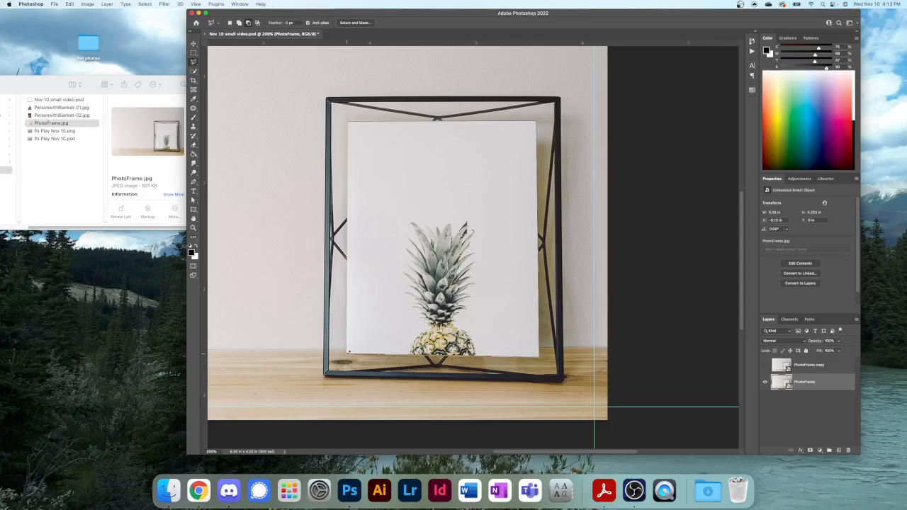
pyautogui.click(349, 352)
pyautogui.click(350, 124)
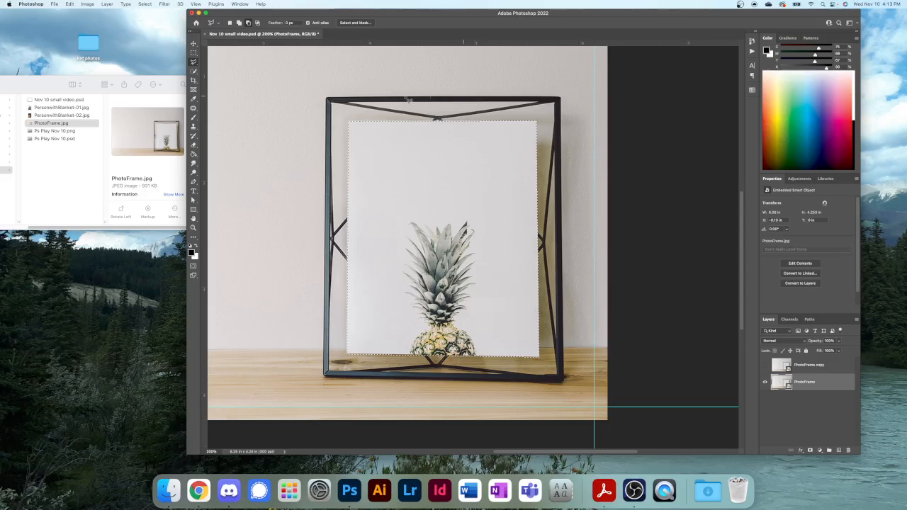
pyautogui.click(194, 43)
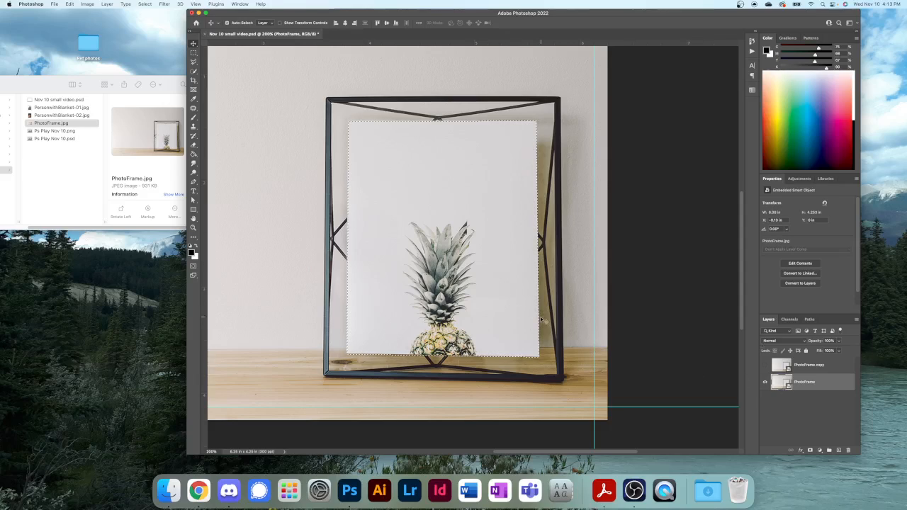
# Try masking the PhotoFrame layer from the print selection, invert the mask back and forth, and undo back to the plain selection
pyautogui.press('super+minus')
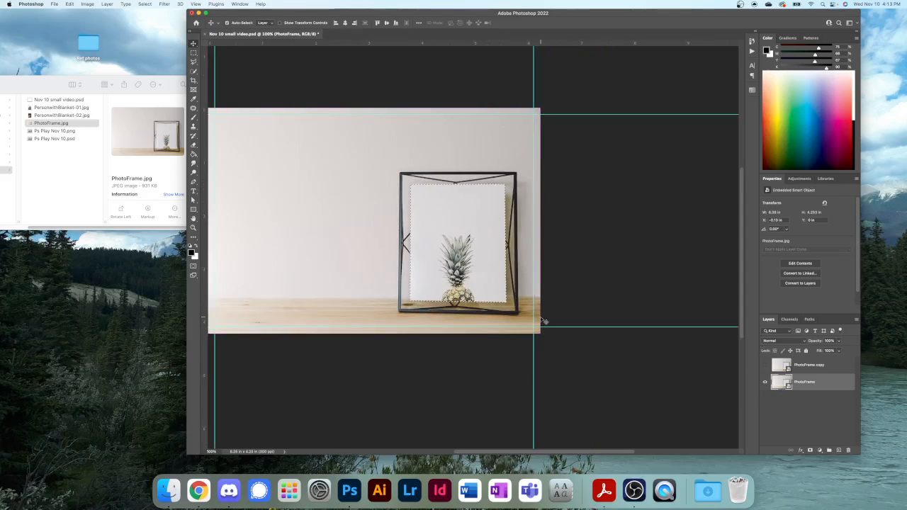
pyautogui.moveTo(298, 360); pyautogui.dragTo(353, 372)
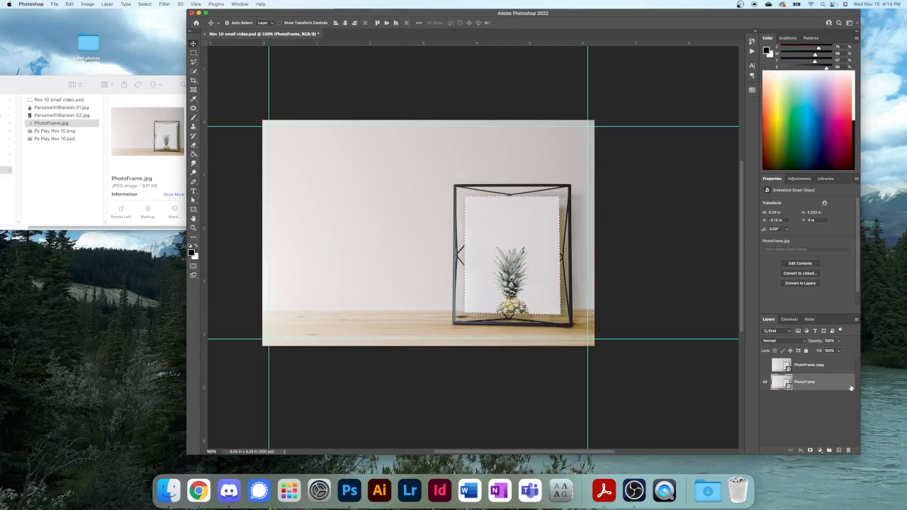
pyautogui.click(810, 450)
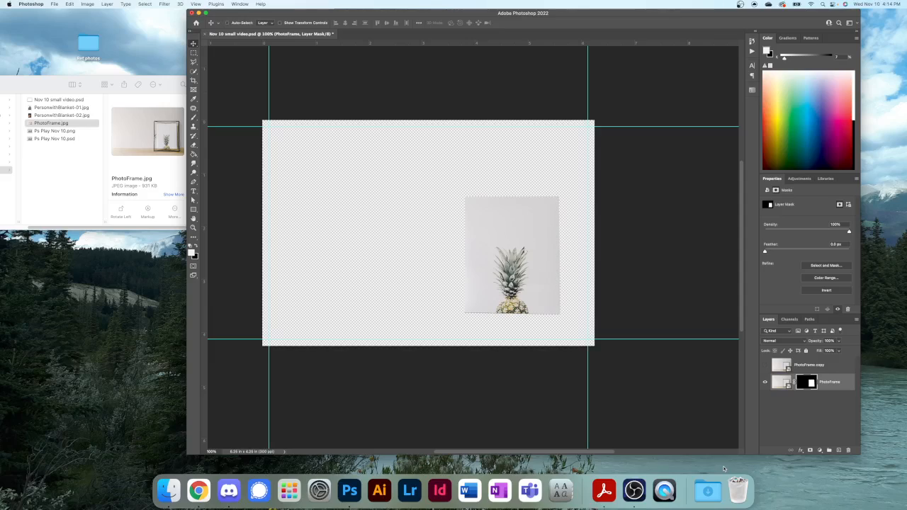
pyautogui.press('super+i')
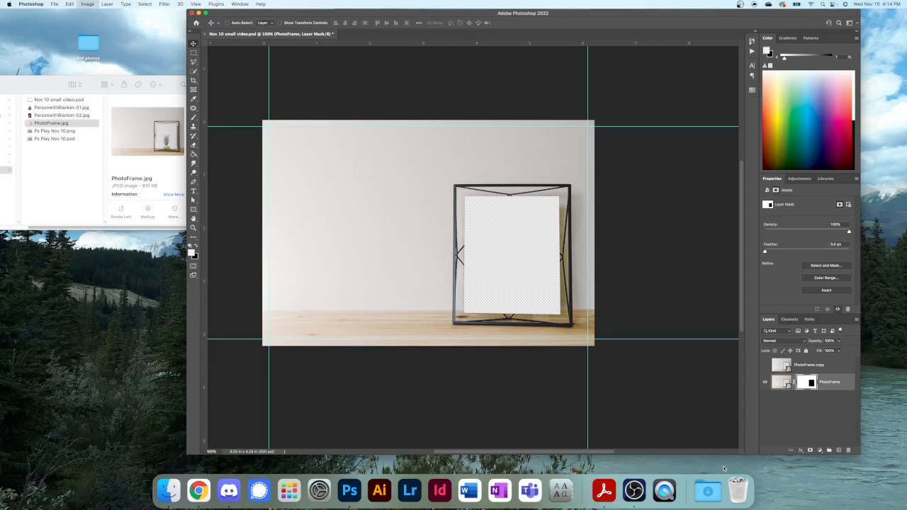
pyautogui.press('super+i')
pyautogui.press('super+i')
pyautogui.press('super+i')
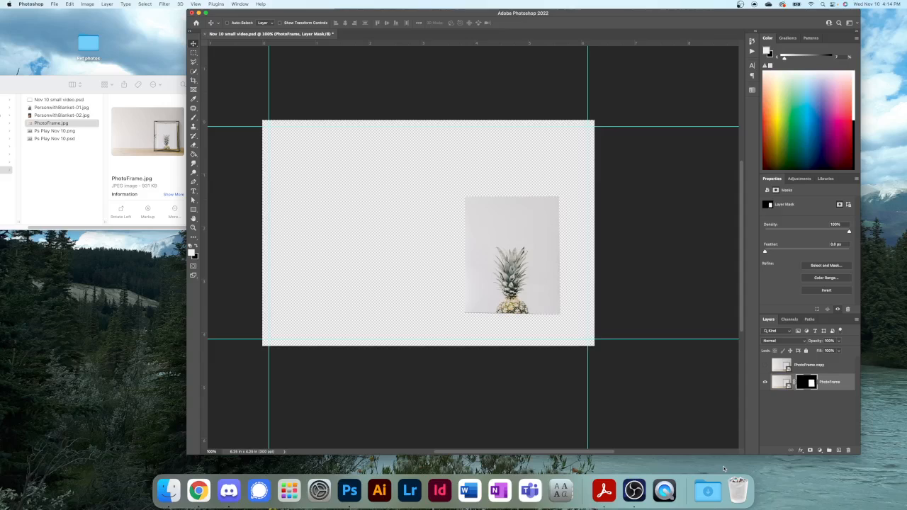
pyautogui.press('super+i')
pyautogui.press('super+i')
pyautogui.press('super+i')
pyautogui.press('super+z')
pyautogui.press('super+z')
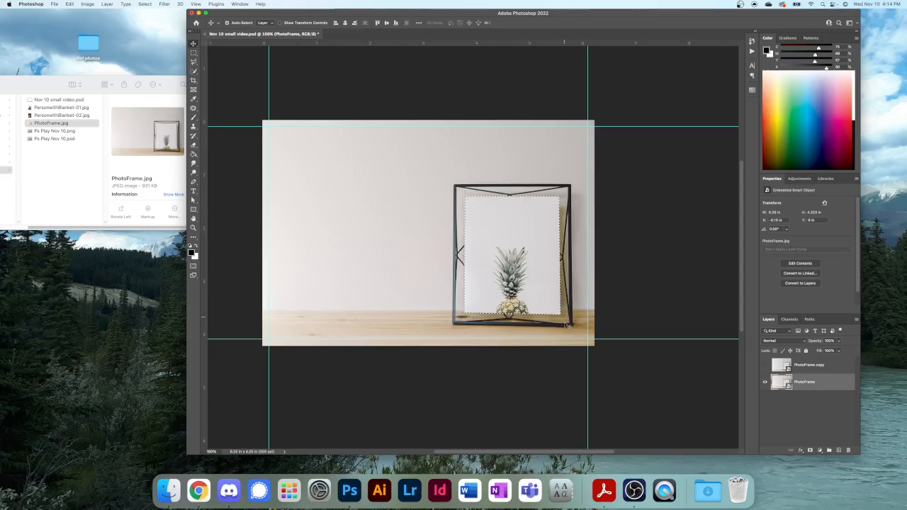
# Invert the selection and add it as a layer mask on the PhotoFrame layer to cut out the print, leaving no layer selected
pyautogui.click(154, 4)
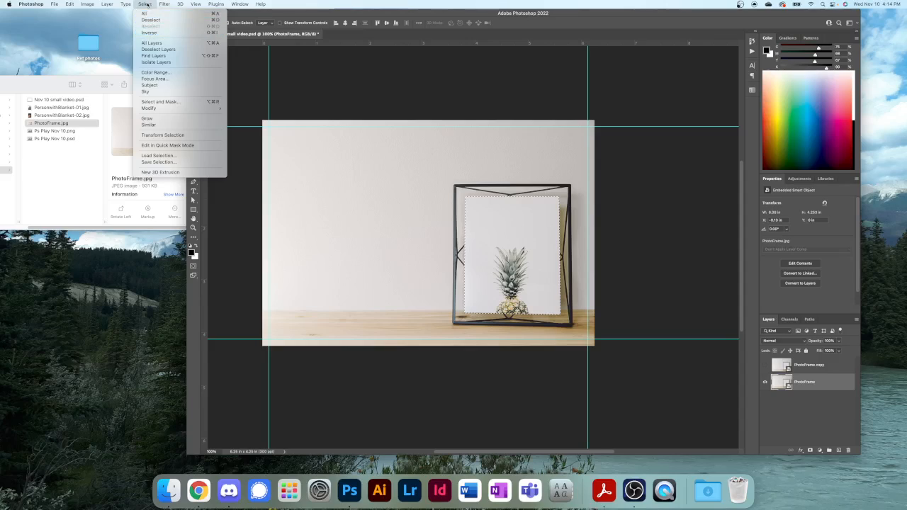
pyautogui.click(150, 33)
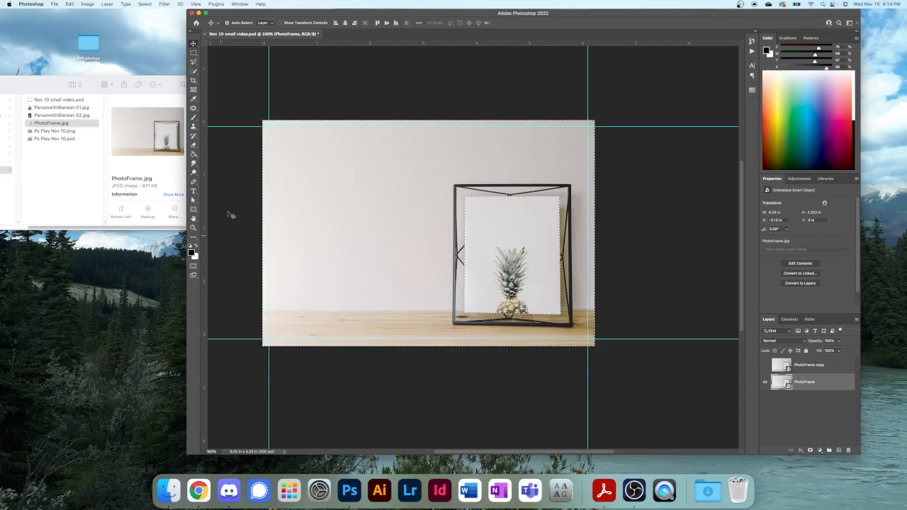
pyautogui.click(809, 452)
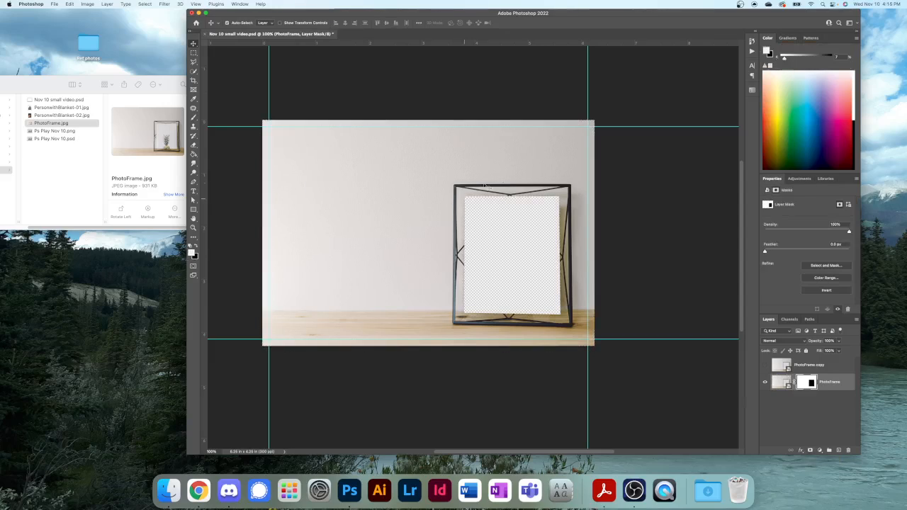
pyautogui.click(802, 404)
# Place PersonwithBlanket-01.jpg from the file browser into the document and commit it at its default size
pyautogui.click(52, 123)
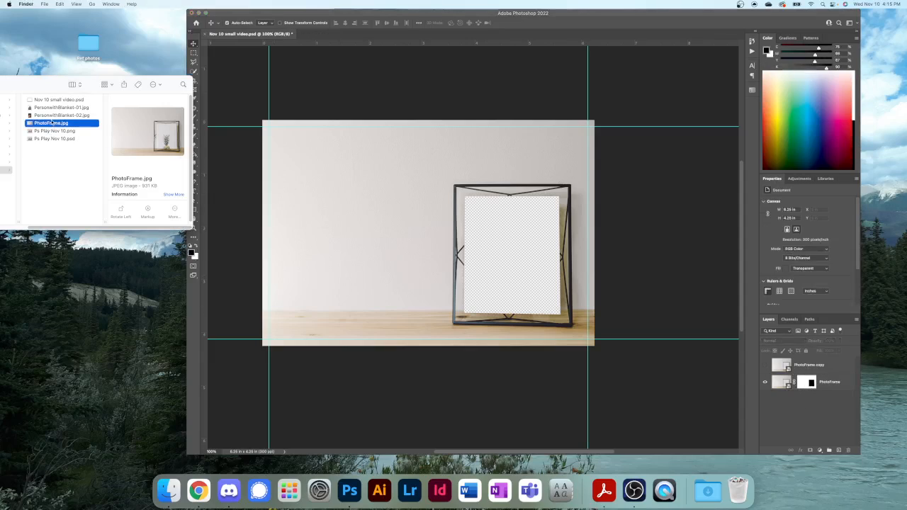
pyautogui.click(52, 116)
pyautogui.click(44, 108)
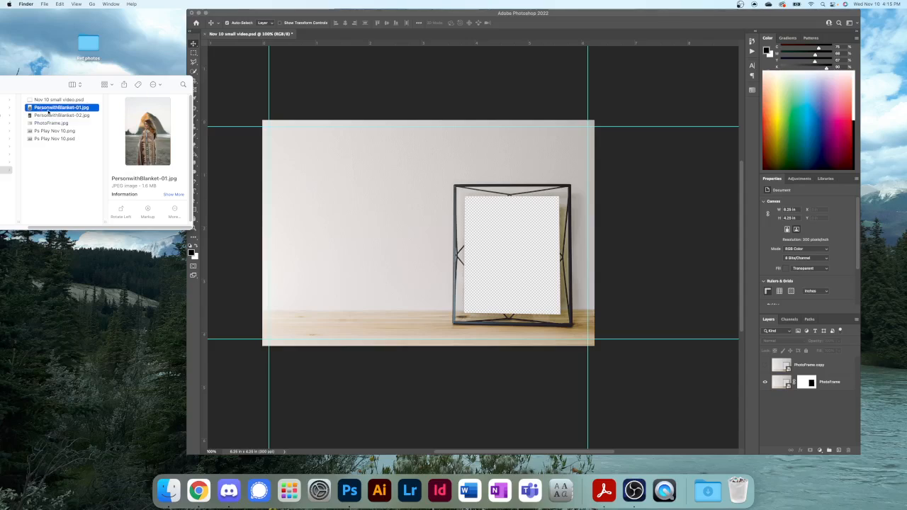
pyautogui.moveTo(39, 107); pyautogui.dragTo(512, 265)
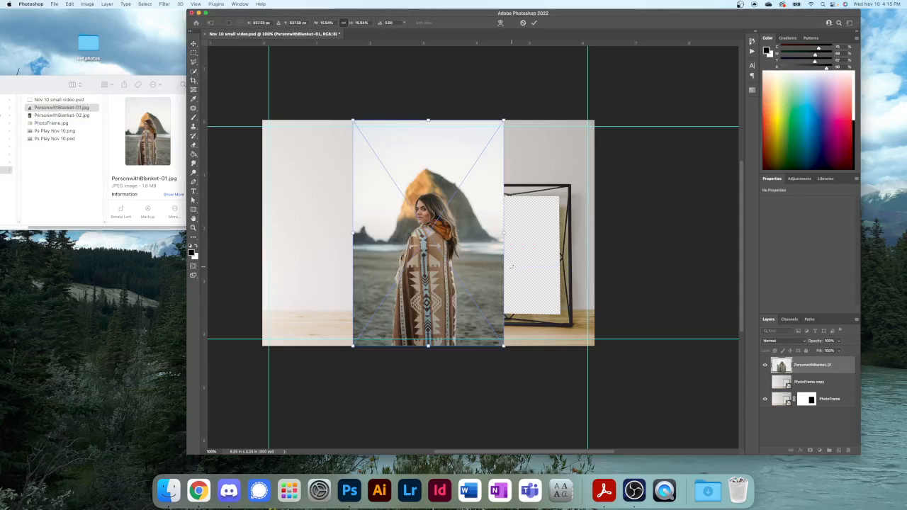
pyautogui.press('Return')
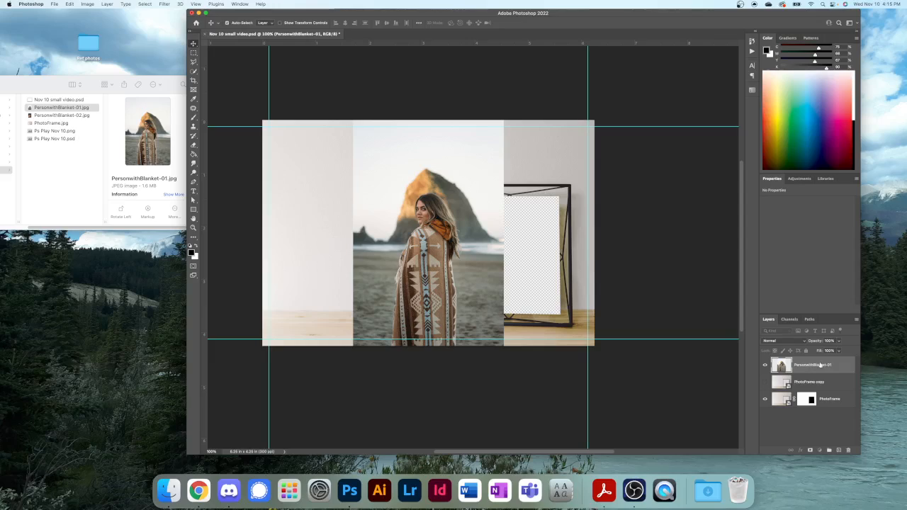
# Move the PersonwithBlanket-01 layer beneath PhotoFrame and fit the photo into the frame's opening, scaled to about 2.47 by 3.71 in
pyautogui.moveTo(820, 365); pyautogui.dragTo(813, 411)
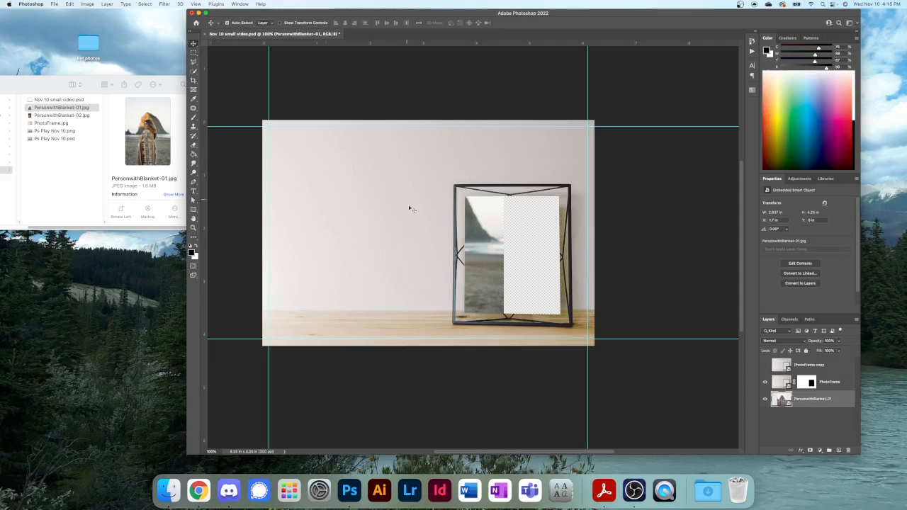
pyautogui.moveTo(489, 257); pyautogui.dragTo(586, 268)
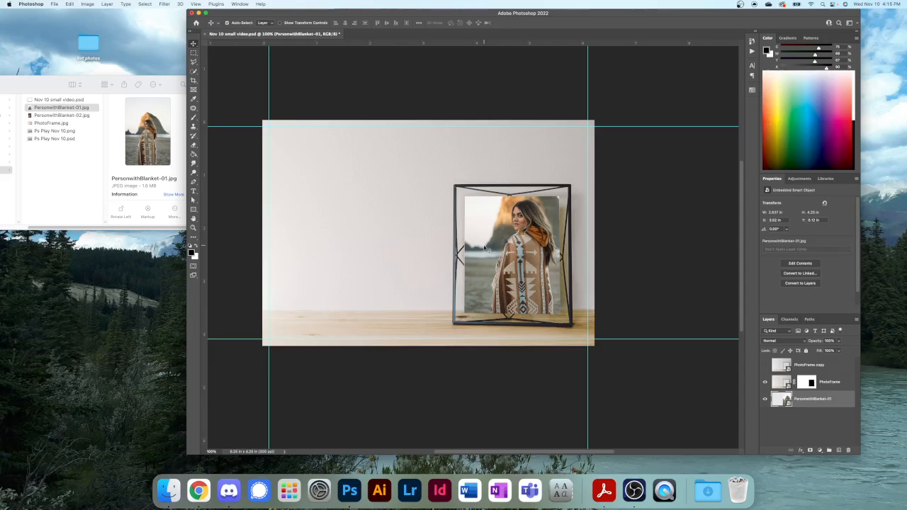
pyautogui.press('super+t')
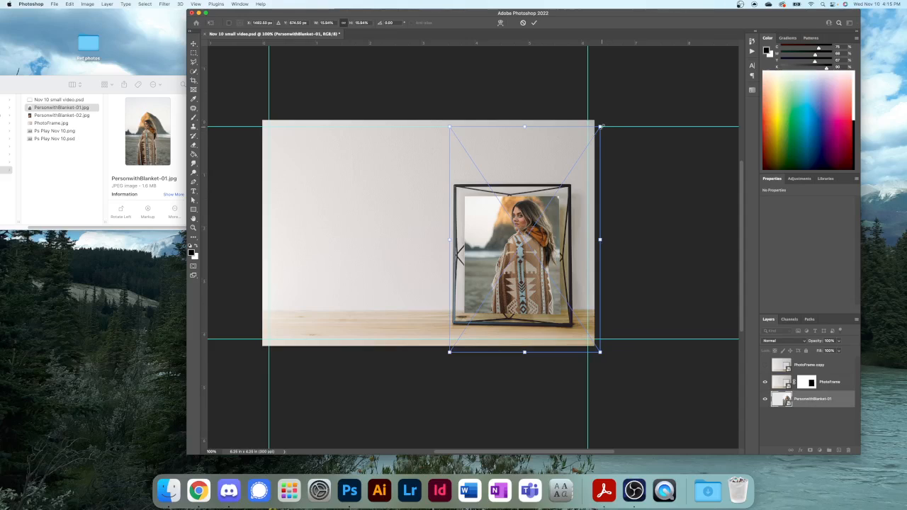
pyautogui.moveTo(599, 127); pyautogui.dragTo(582, 156)
pyautogui.moveTo(497, 244); pyautogui.dragTo(499, 238)
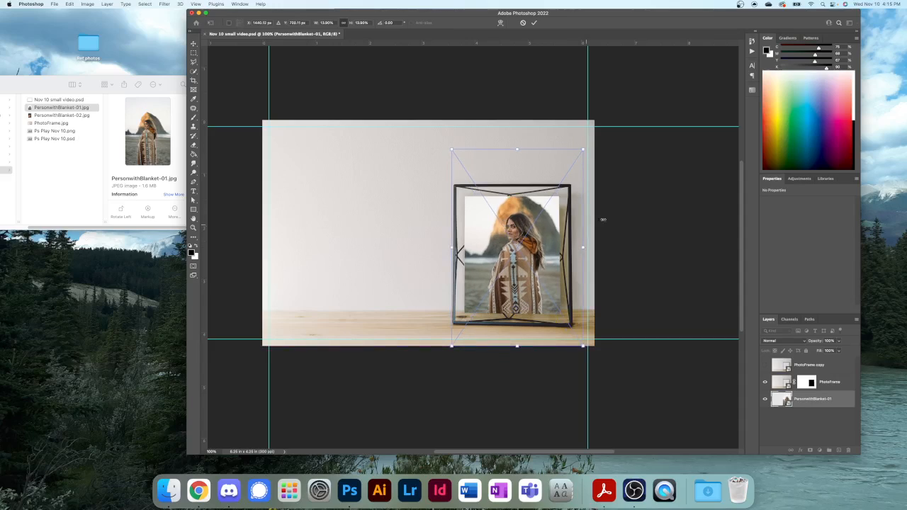
pyautogui.click(833, 384)
pyautogui.doubleClick(835, 384)
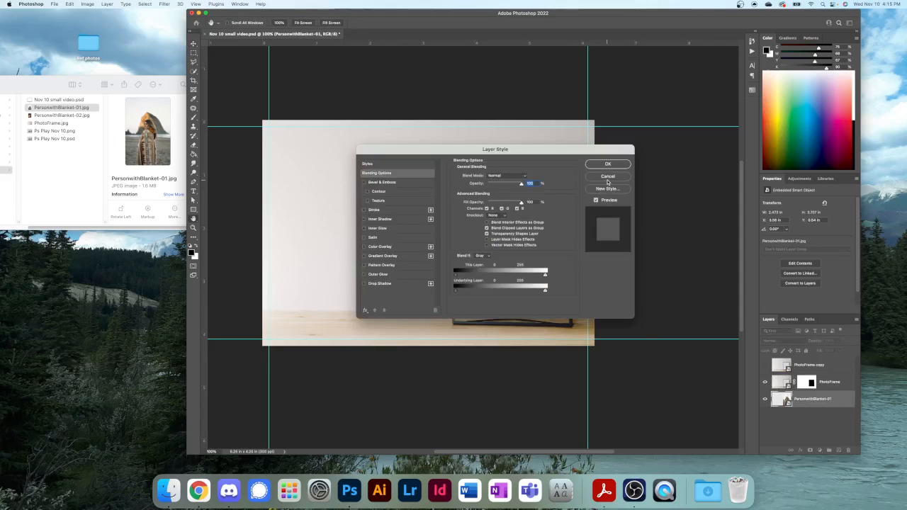
pyautogui.click(607, 177)
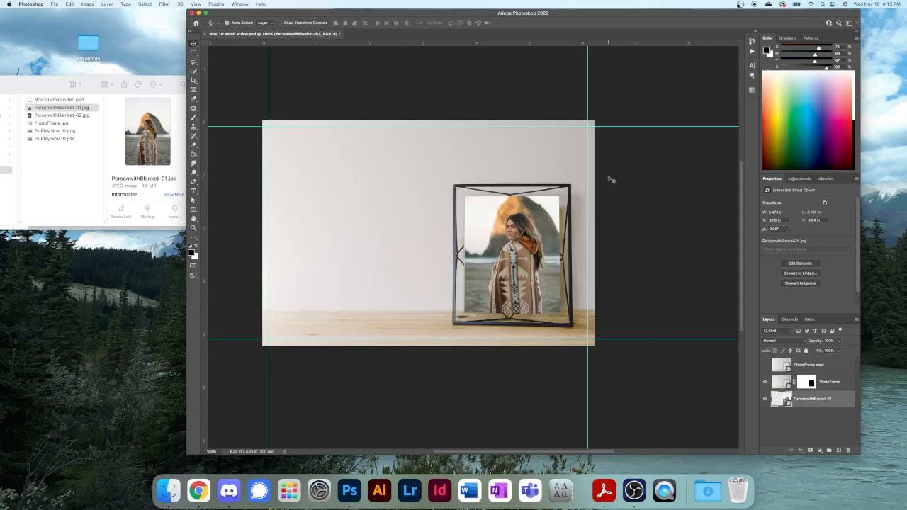
# Show the PhotoFrame copy layer and outline the frame's outer edge with a four-cornered Polygonal Lasso selection
pyautogui.click(819, 366)
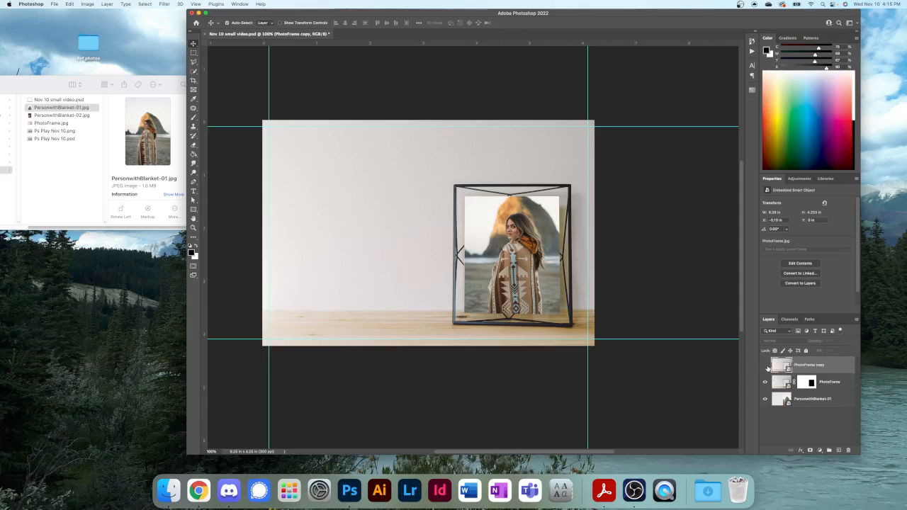
pyautogui.click(765, 366)
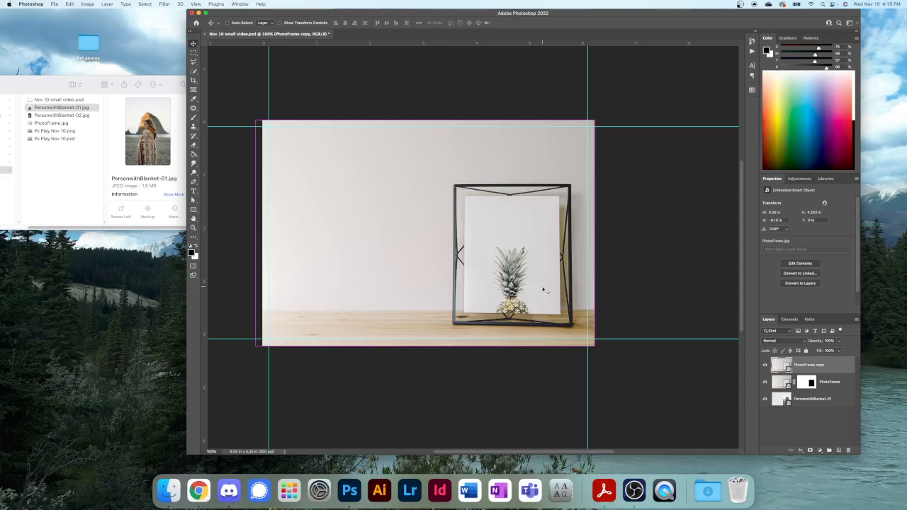
pyautogui.press('super+equal')
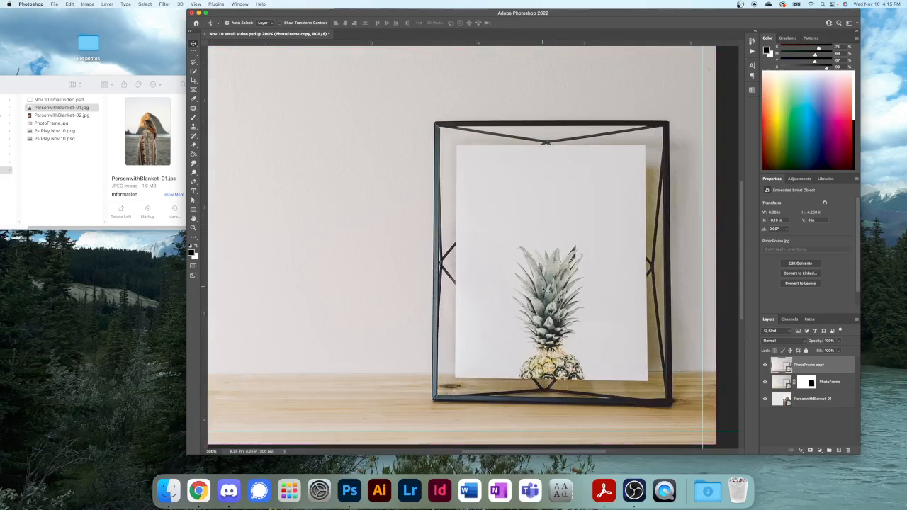
pyautogui.moveTo(611, 294); pyautogui.dragTo(511, 262)
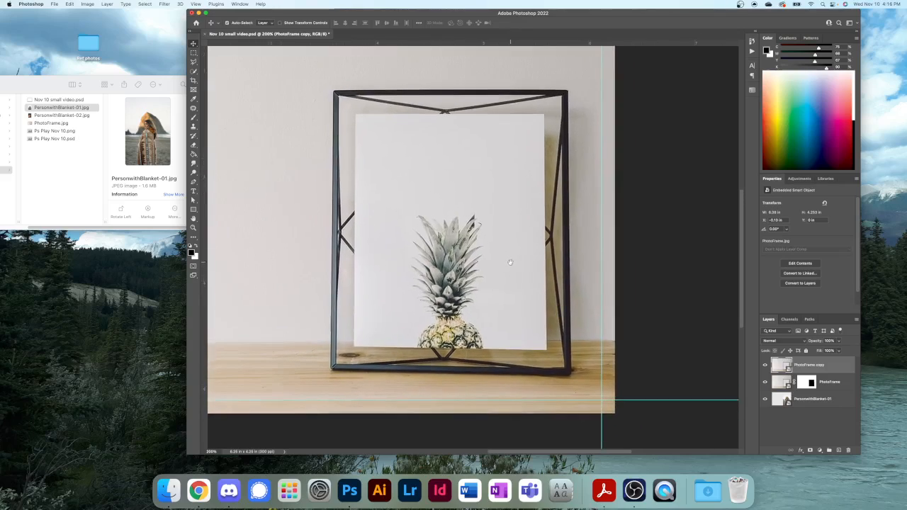
pyautogui.click(193, 62)
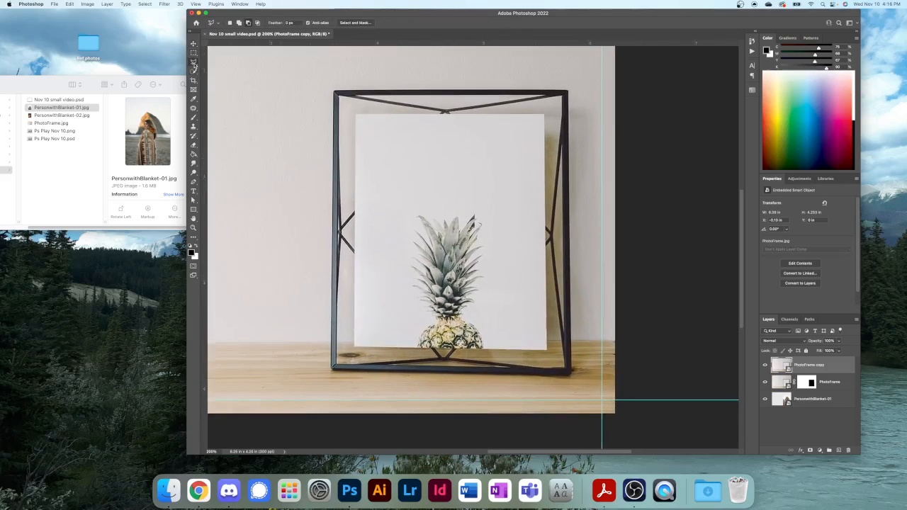
pyautogui.click(334, 90)
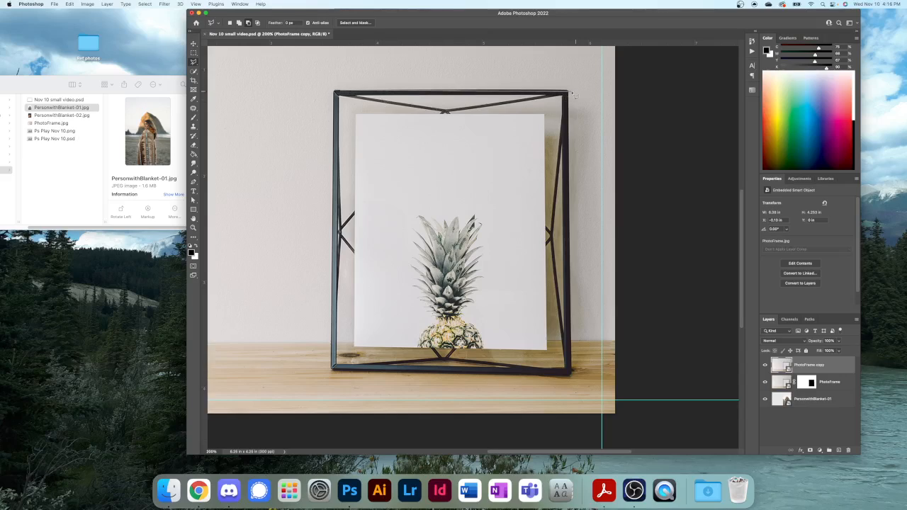
pyautogui.click(570, 93)
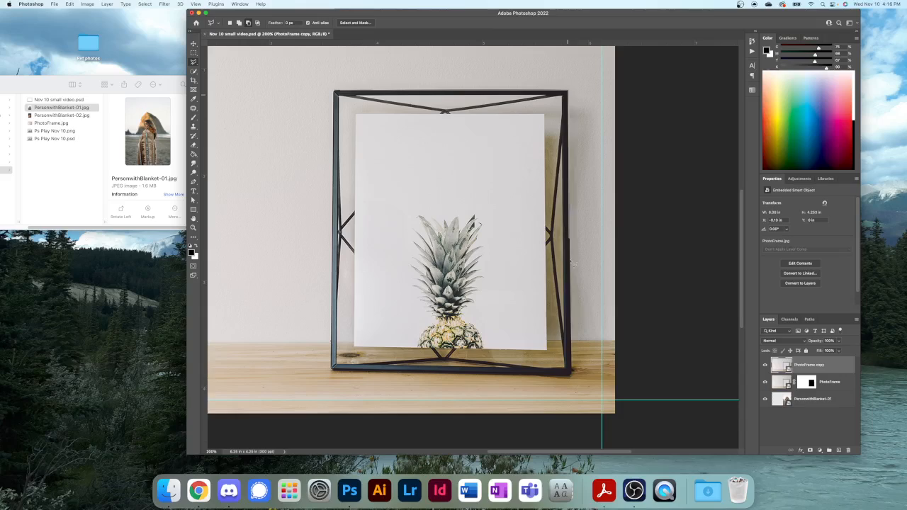
pyautogui.click(573, 374)
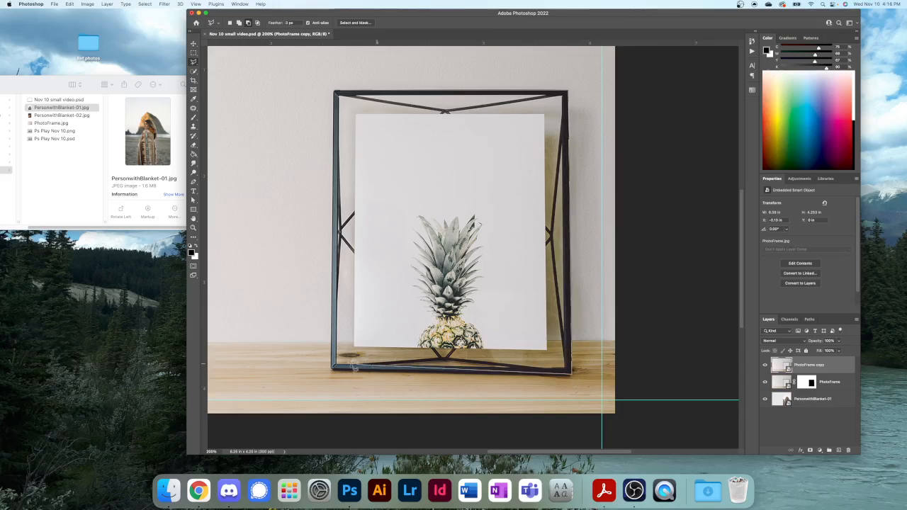
pyautogui.click(333, 371)
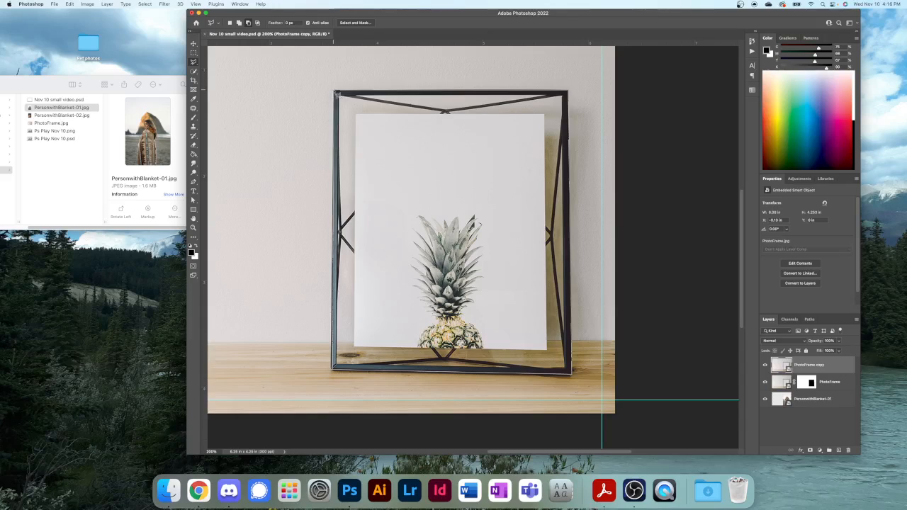
pyautogui.click(336, 93)
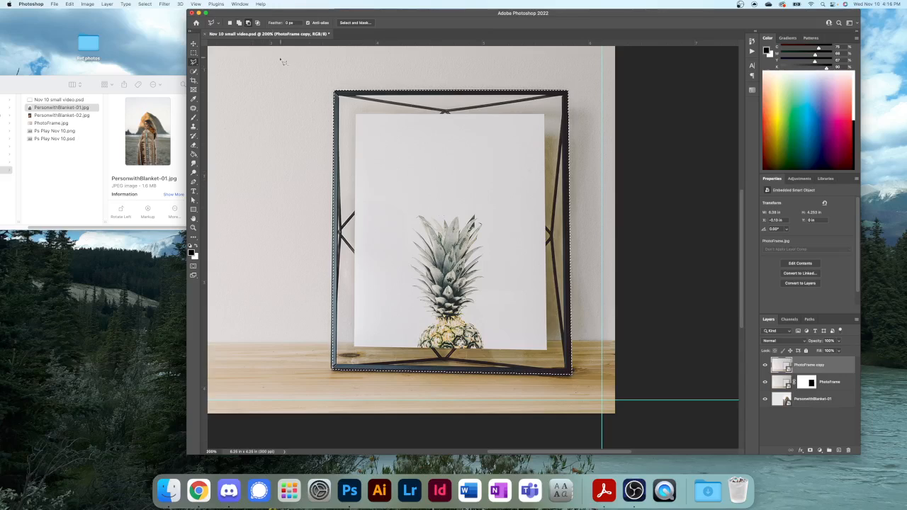
# Subtract the white pineapple print from the frame selection with the Polygonal Lasso, tracing the print's four corners
pyautogui.click(240, 23)
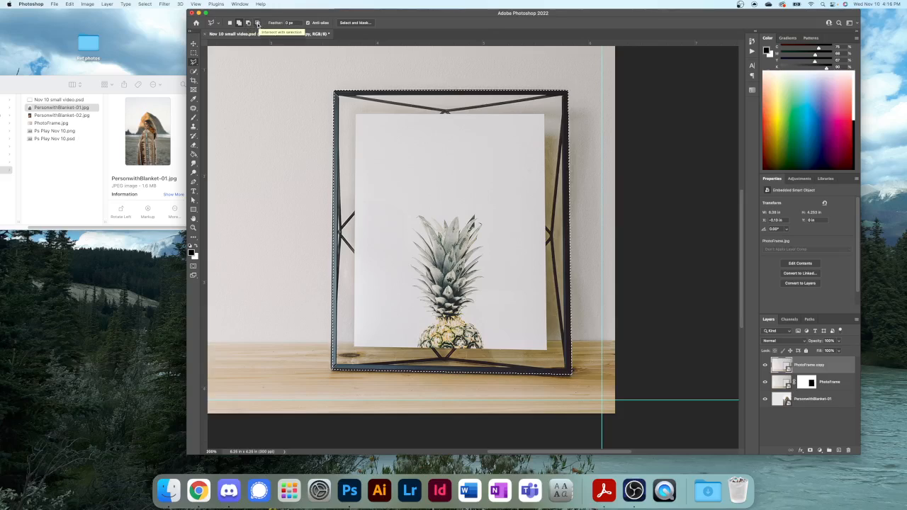
pyautogui.click(247, 24)
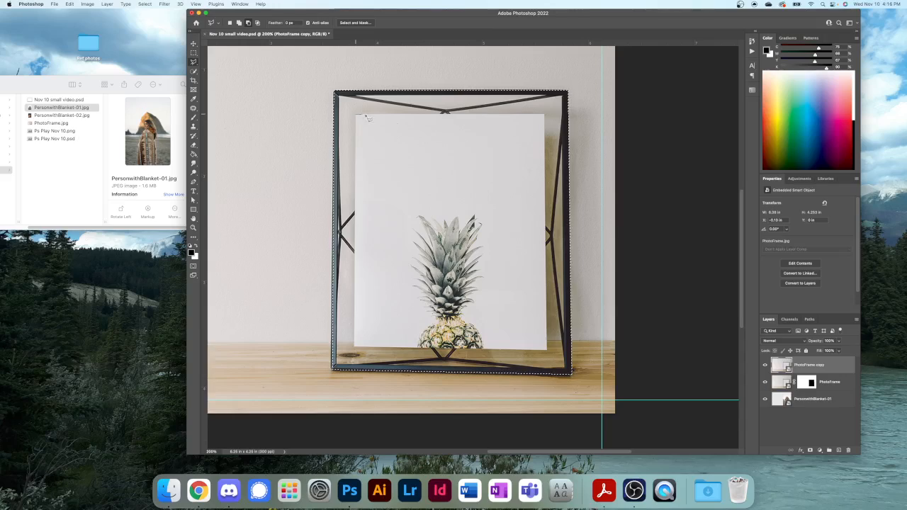
pyautogui.click(366, 116)
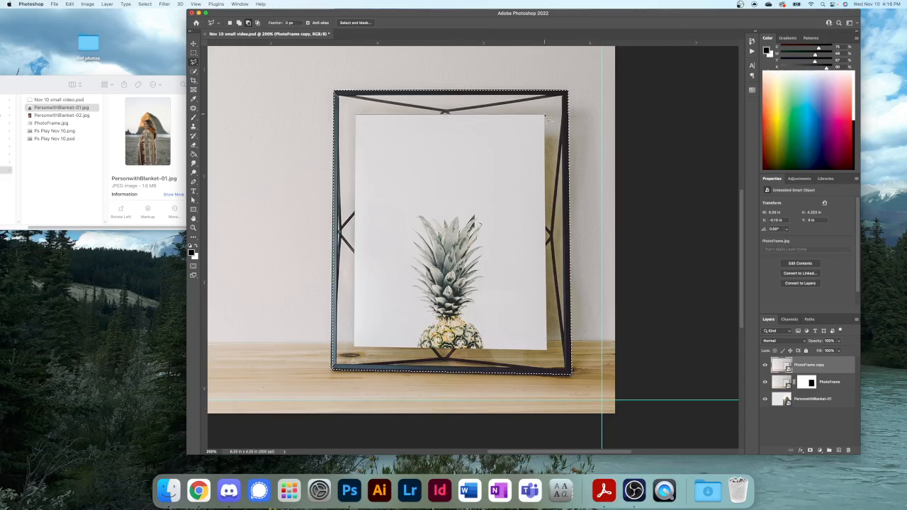
pyautogui.click(545, 116)
pyautogui.click(546, 348)
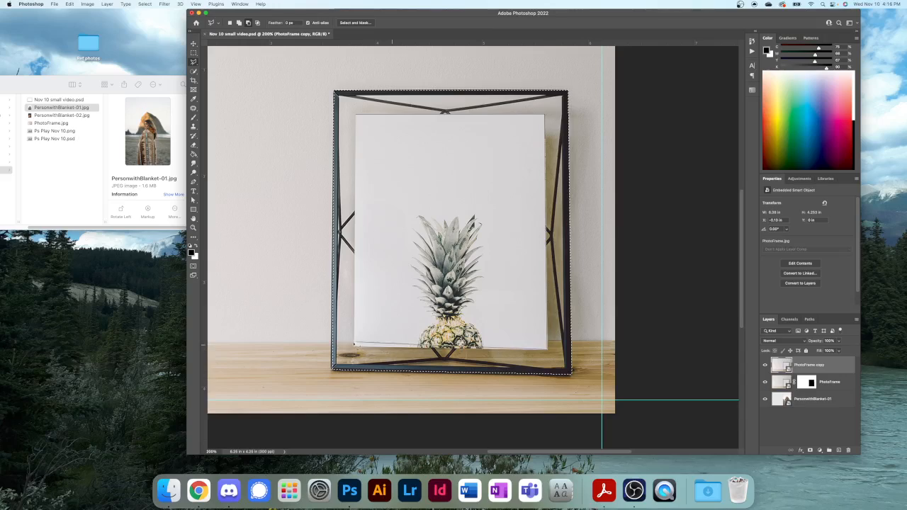
pyautogui.click(355, 346)
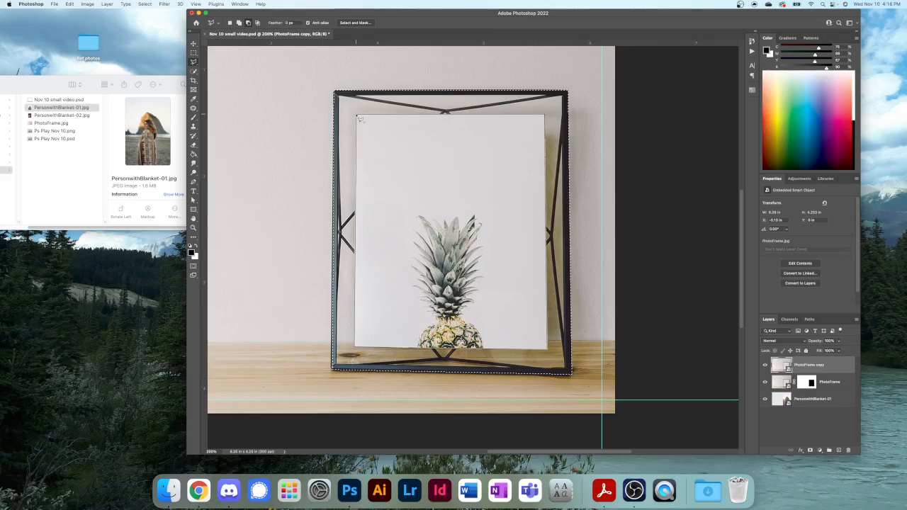
pyautogui.click(358, 117)
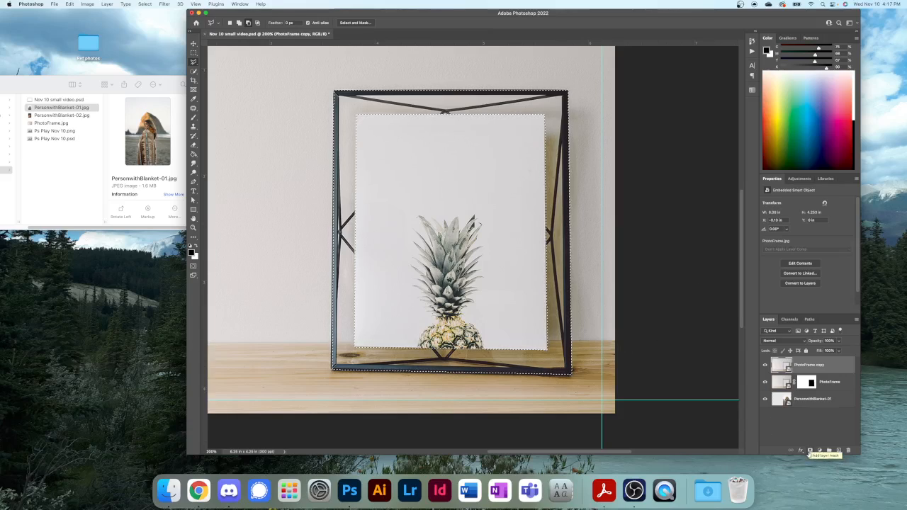
# Add the frame selection as a layer mask on PhotoFrame copy, and check the cutout by temporarily hiding the two layers below
pyautogui.click(810, 451)
pyautogui.hotkey('ctrl', 'i')
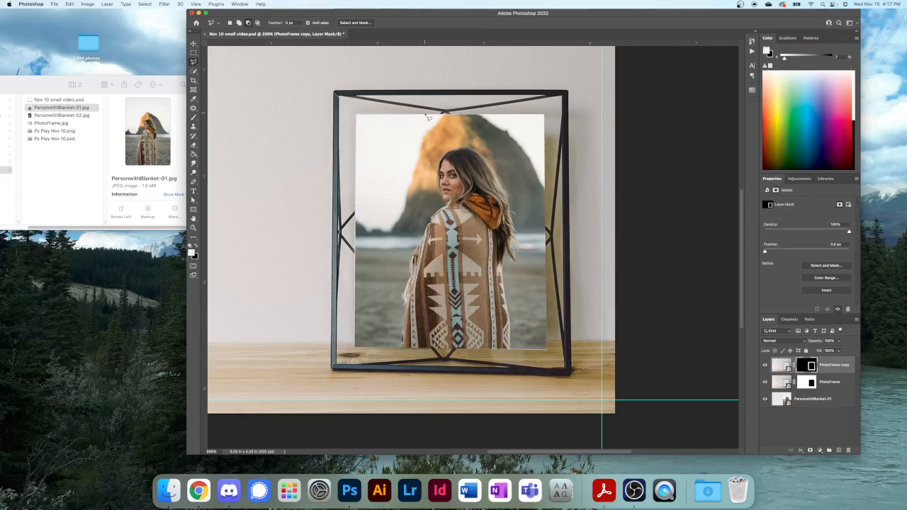
pyautogui.click(764, 382)
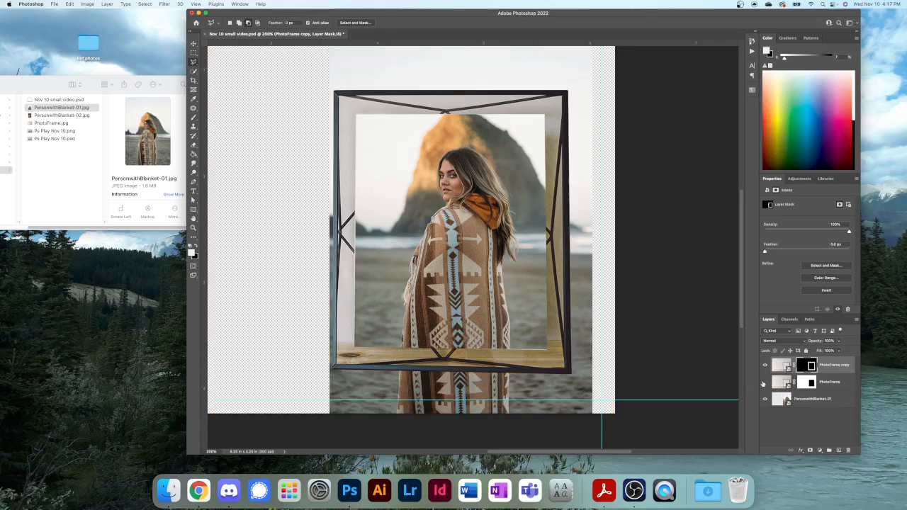
pyautogui.click(764, 399)
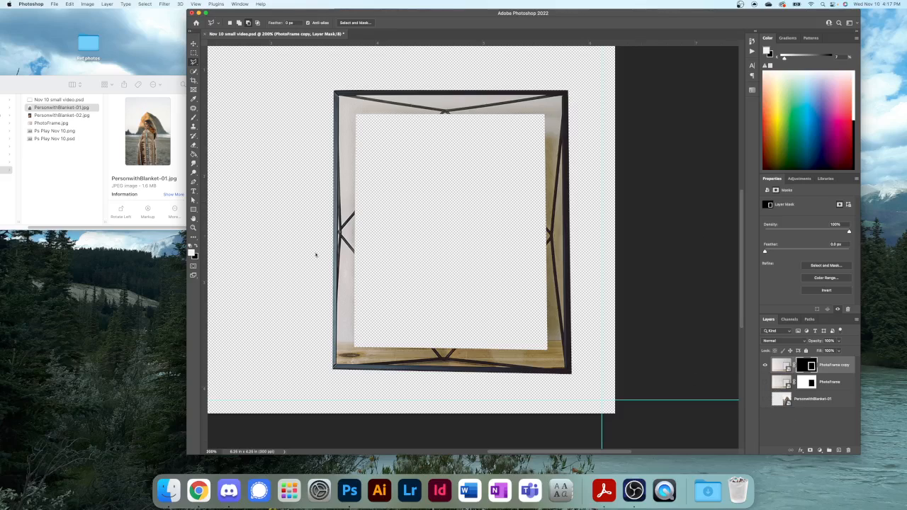
pyautogui.click(765, 382)
pyautogui.click(765, 399)
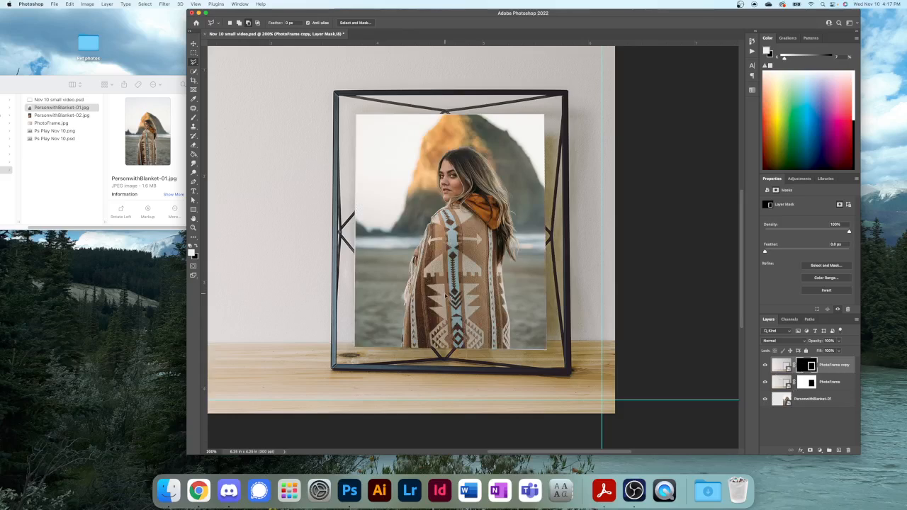
# Move the masked PhotoFrame copy frame left onto the empty wall, beside the original frame
pyautogui.press('super+minus')
pyautogui.hscroll(-3, 369, 244)
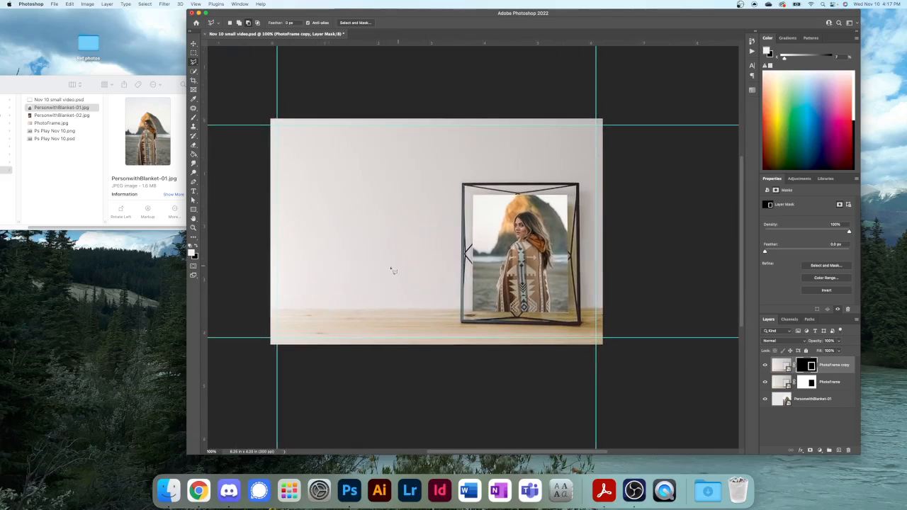
pyautogui.press('v')
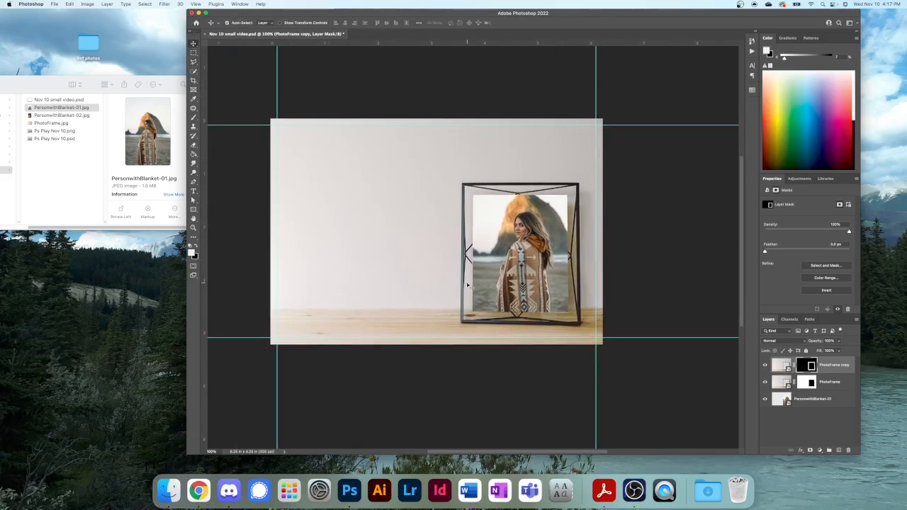
pyautogui.moveTo(467, 286); pyautogui.dragTo(331, 284)
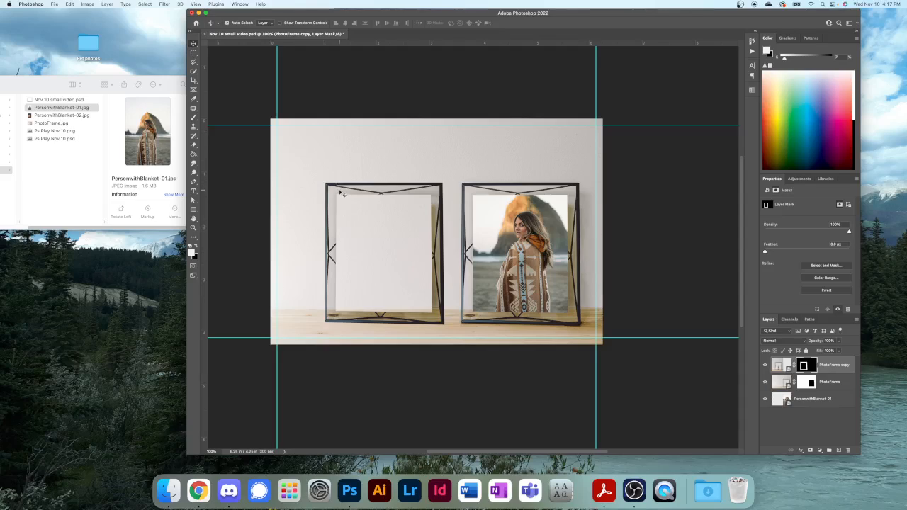
pyautogui.moveTo(341, 193); pyautogui.dragTo(341, 192)
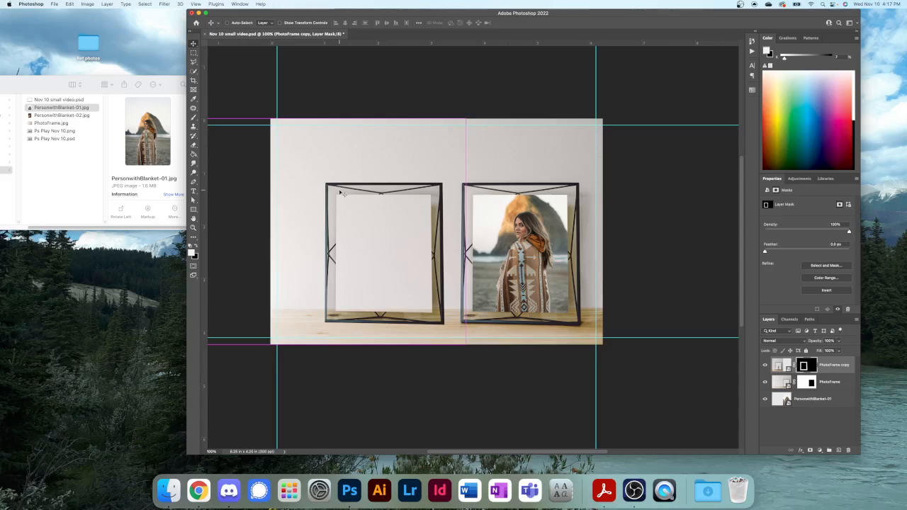
# Scale the duplicate frame down to about 89% so it stands on the tabletop, and select the PhotoFrame layer
pyautogui.press('super+t')
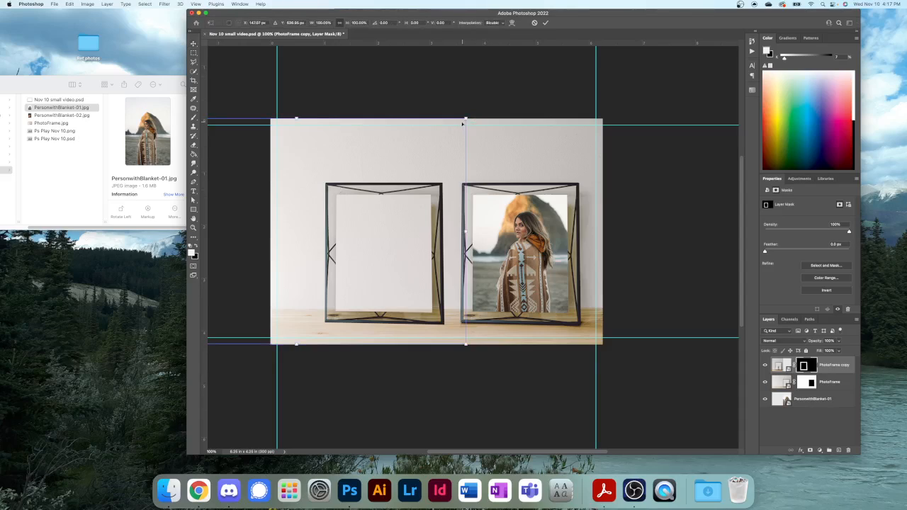
pyautogui.moveTo(466, 118); pyautogui.dragTo(451, 143)
pyautogui.moveTo(419, 243); pyautogui.dragTo(432, 258)
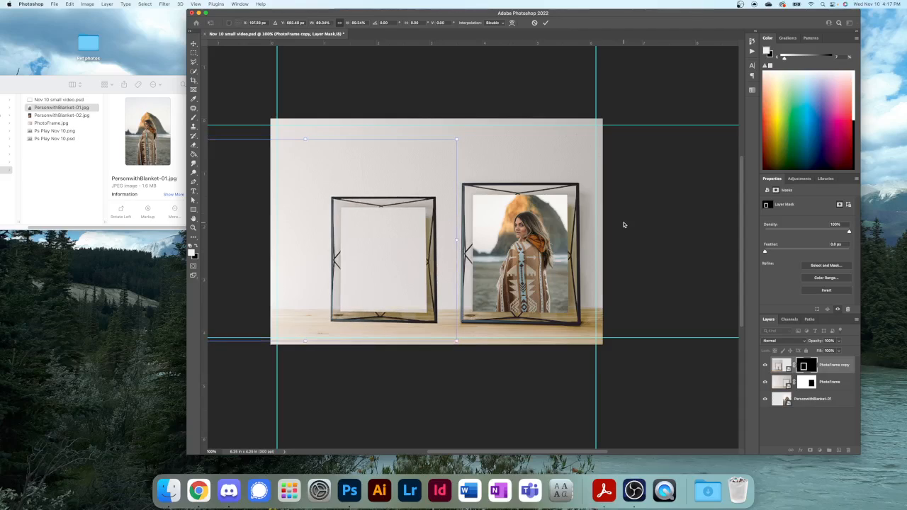
pyautogui.press('Up')
pyautogui.press('Up')
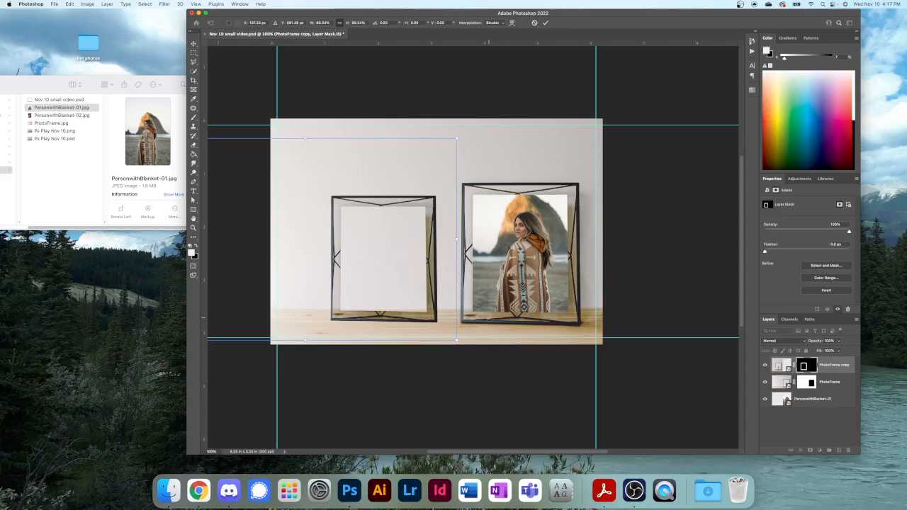
pyautogui.press('Return')
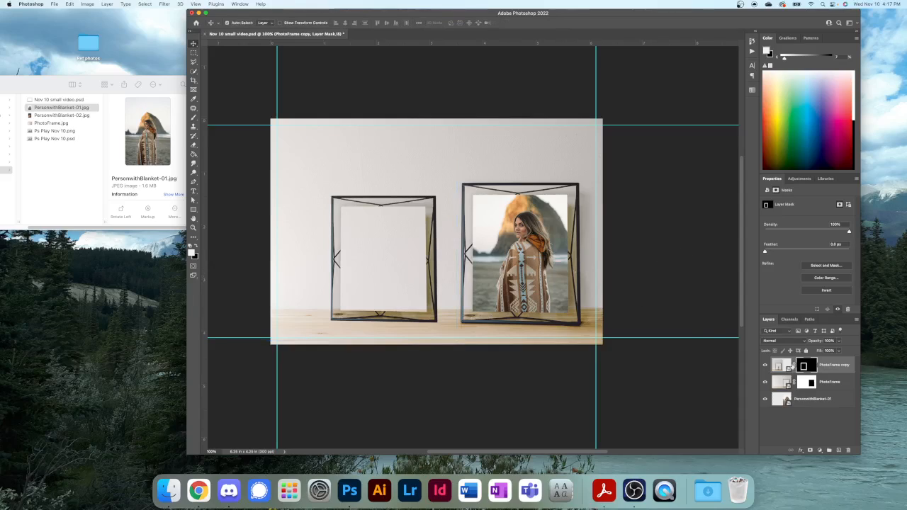
pyautogui.click(839, 383)
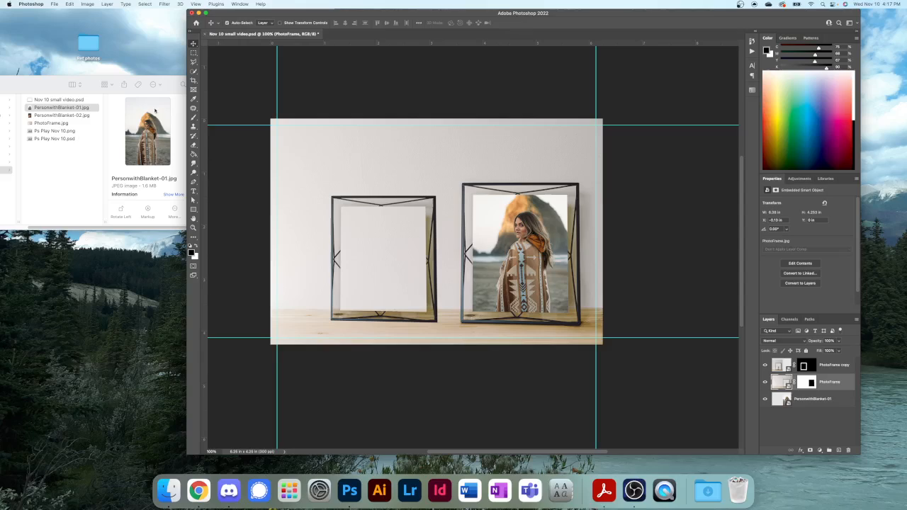
# Place PersonwithBlanket-02.jpg from the Finder folder into the Photoshop composite as a layer between PhotoFrame copy and PhotoFrame
pyautogui.click(61, 107)
pyautogui.click(56, 116)
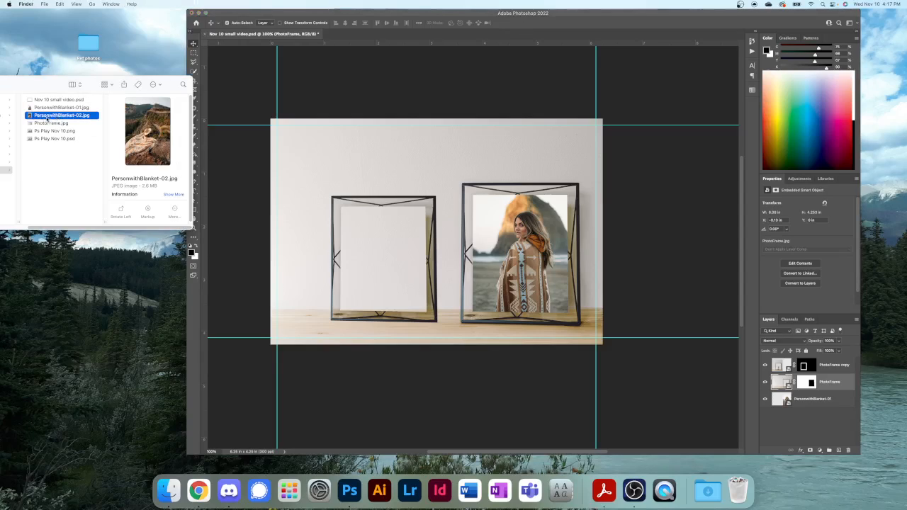
pyautogui.moveTo(30, 117); pyautogui.dragTo(435, 301)
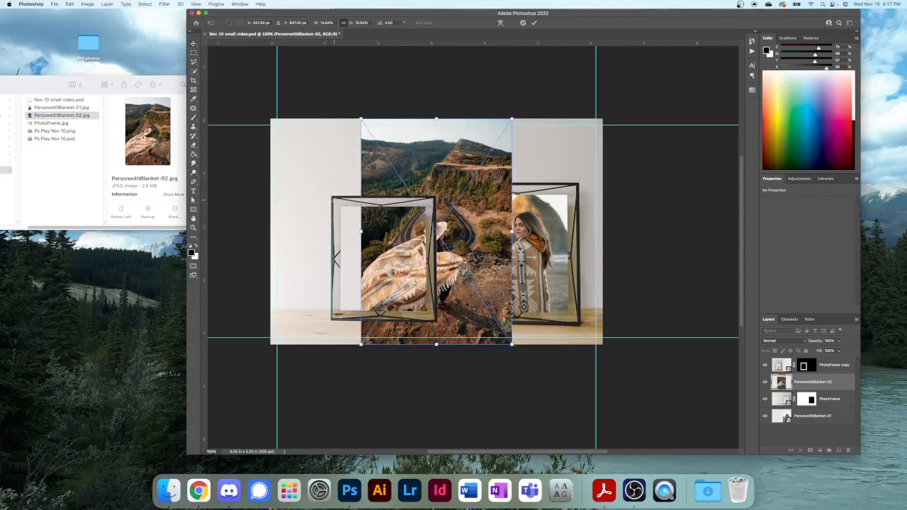
pyautogui.click(780, 365)
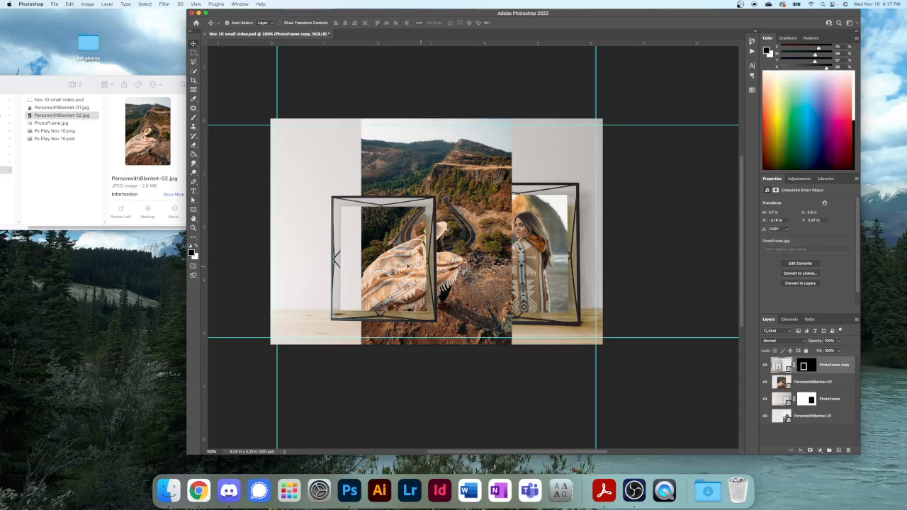
pyautogui.click(823, 398)
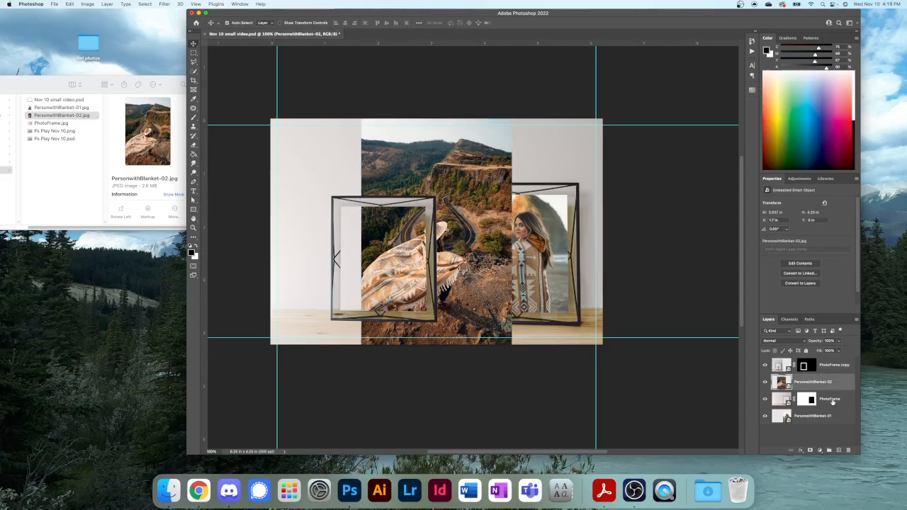
# Move the PersonwithBlanket-02 photo behind the smaller frame and scale it to about 11% so the seated person fills the opening
pyautogui.click(811, 383)
pyautogui.moveTo(434, 195); pyautogui.dragTo(398, 193)
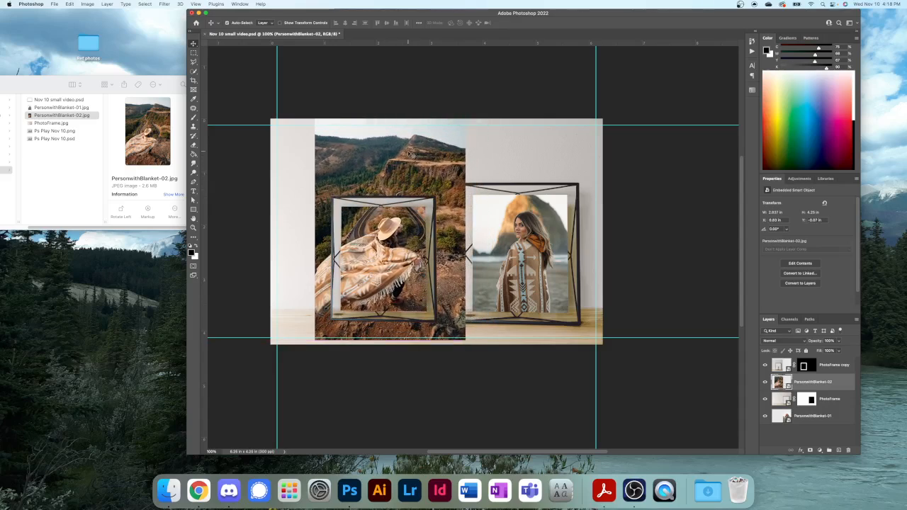
pyautogui.press('super+t')
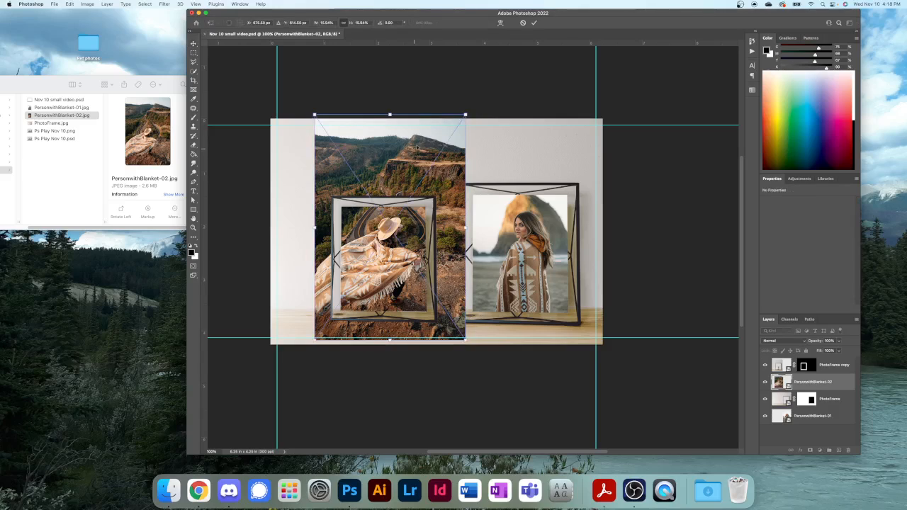
pyautogui.moveTo(464, 114); pyautogui.dragTo(420, 183)
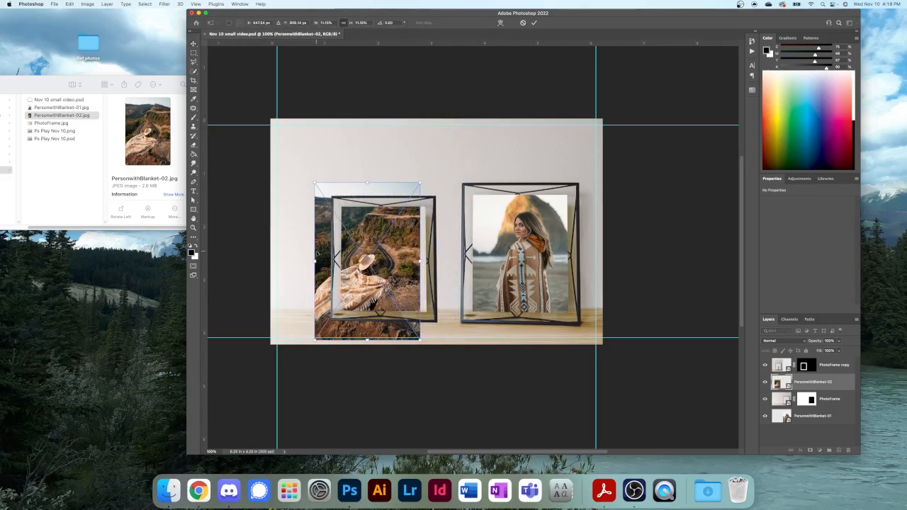
pyautogui.moveTo(322, 259); pyautogui.dragTo(332, 234)
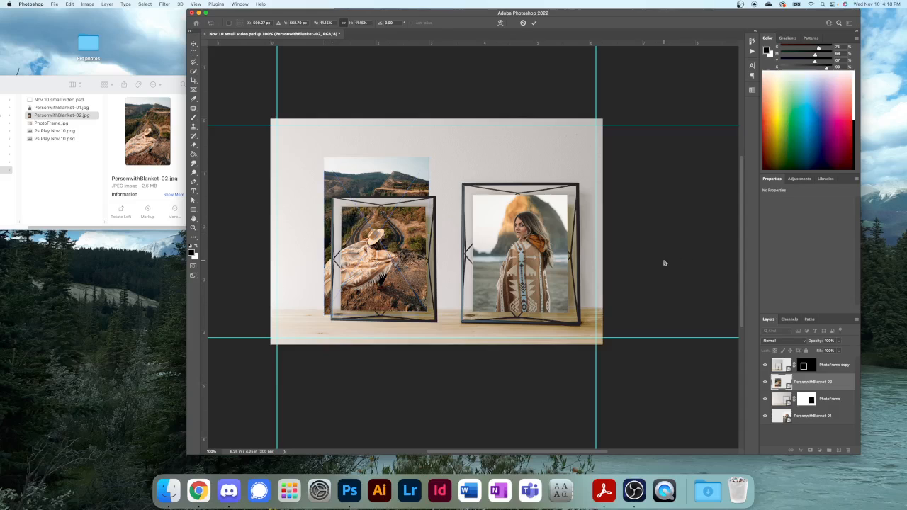
pyautogui.press('Return')
# Select the photo area showing through the smaller frame with the Polygonal Lasso, tracing a four-cornered outline slightly outside the print opening
pyautogui.press('super+equal')
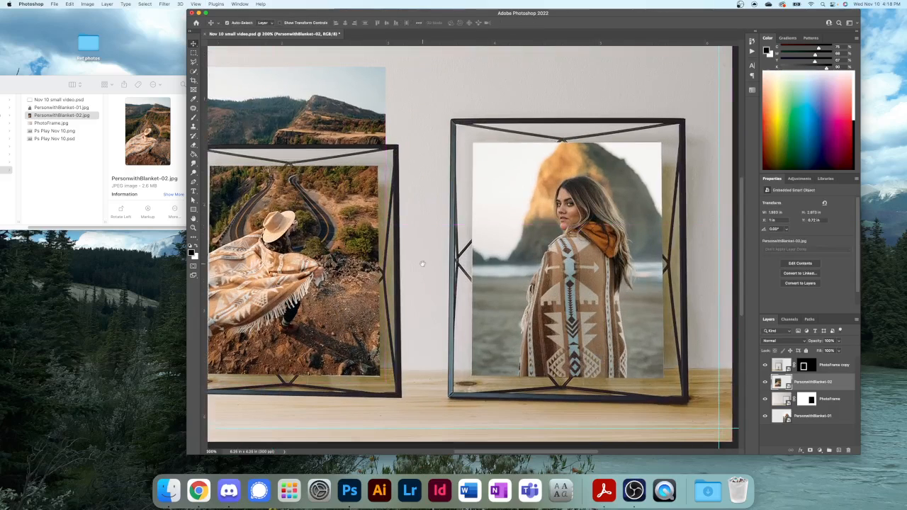
pyautogui.moveTo(423, 265); pyautogui.dragTo(561, 258)
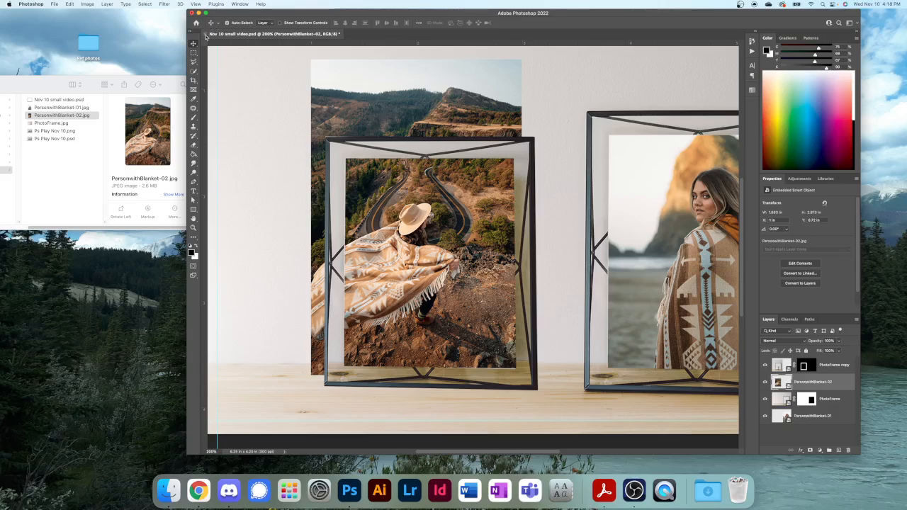
pyautogui.click(194, 62)
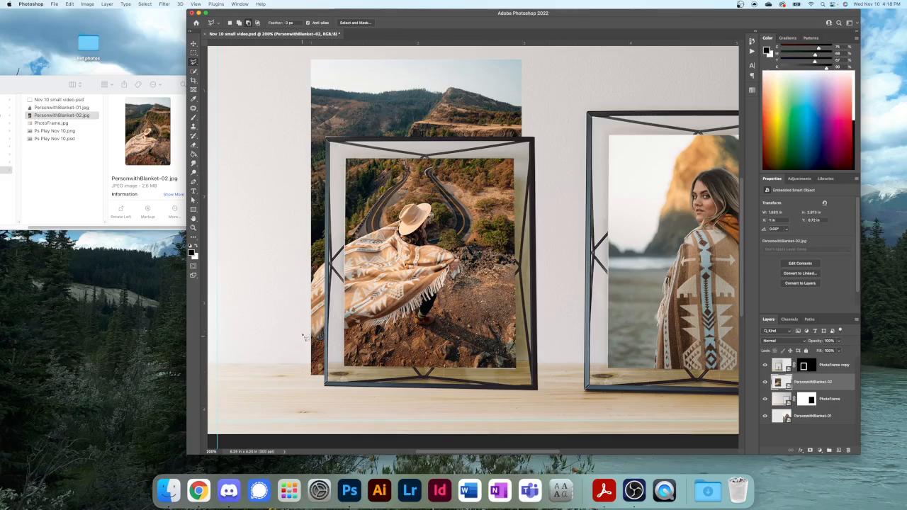
pyautogui.click(547, 150)
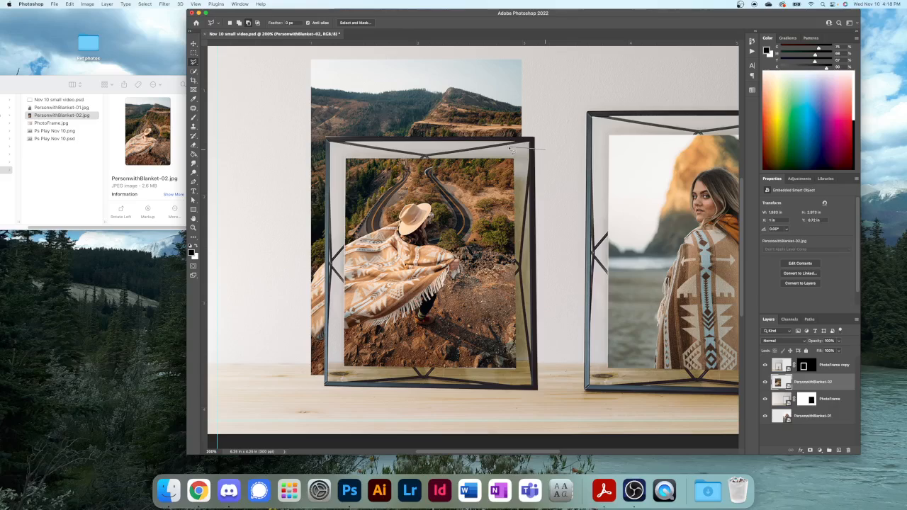
pyautogui.click(338, 151)
pyautogui.click(338, 375)
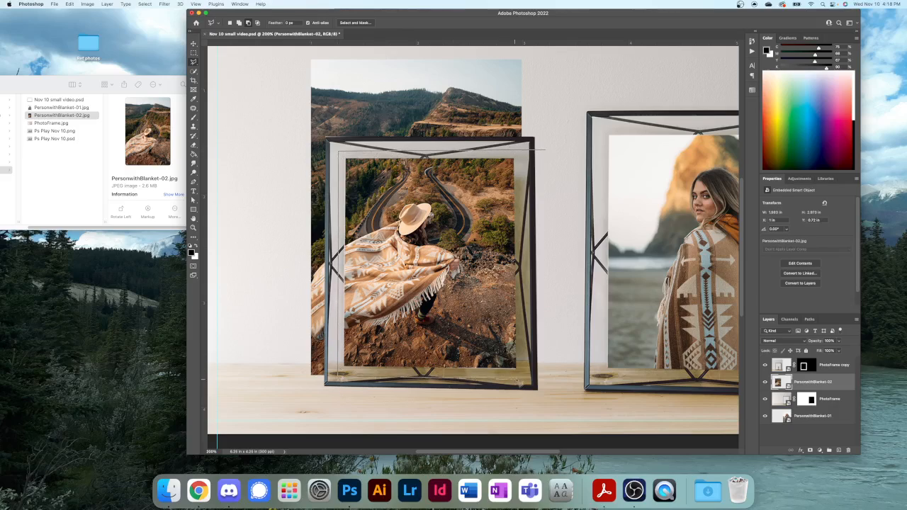
pyautogui.click(550, 376)
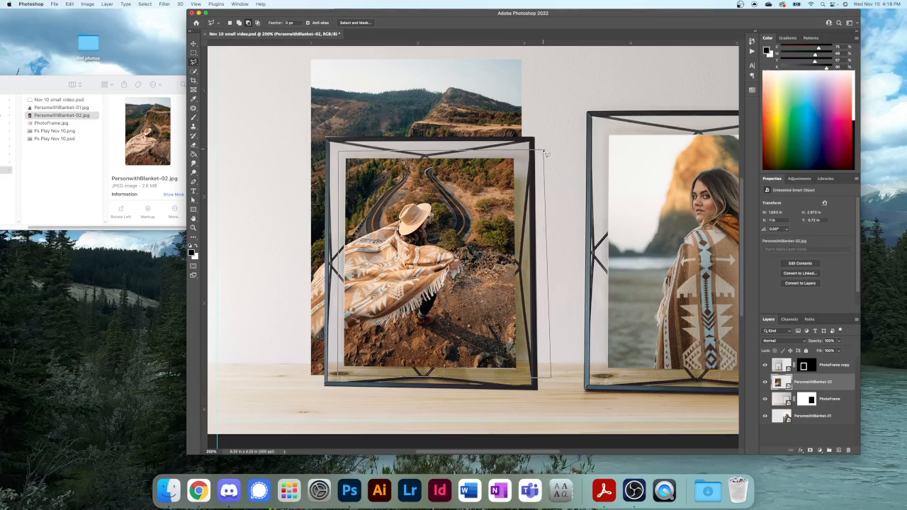
pyautogui.click(548, 151)
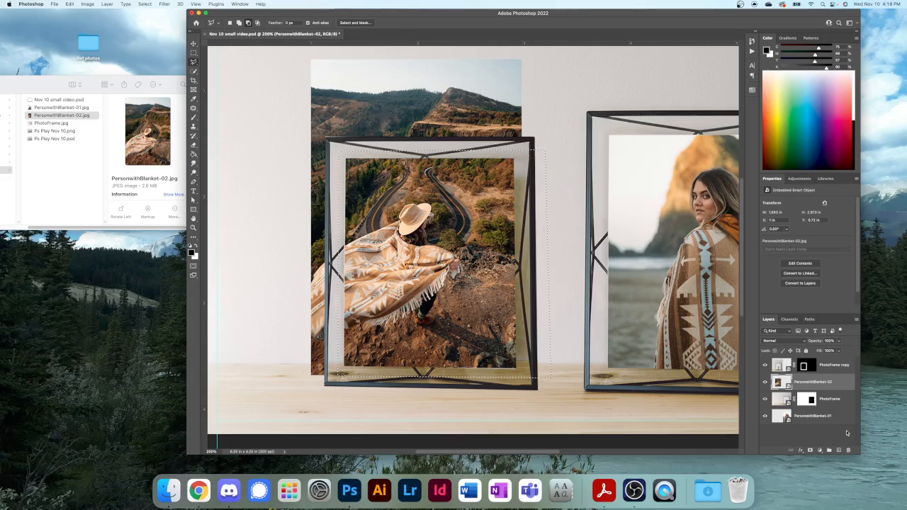
# Add the selection as a layer mask on PersonwithBlanket-02, make the photo thumbnail active instead of the mask, and check the composite
pyautogui.click(810, 451)
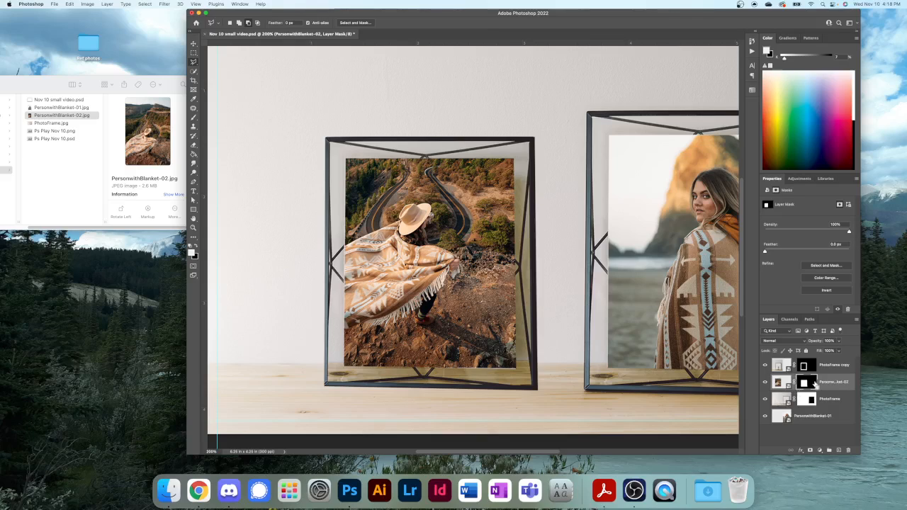
pyautogui.press('super+minus')
pyautogui.press('super+minus')
pyautogui.moveTo(810, 383)
pyautogui.mouseDown()
pyautogui.moveTo(724, 327)
pyautogui.moveTo(822, 382)
pyautogui.mouseUp()
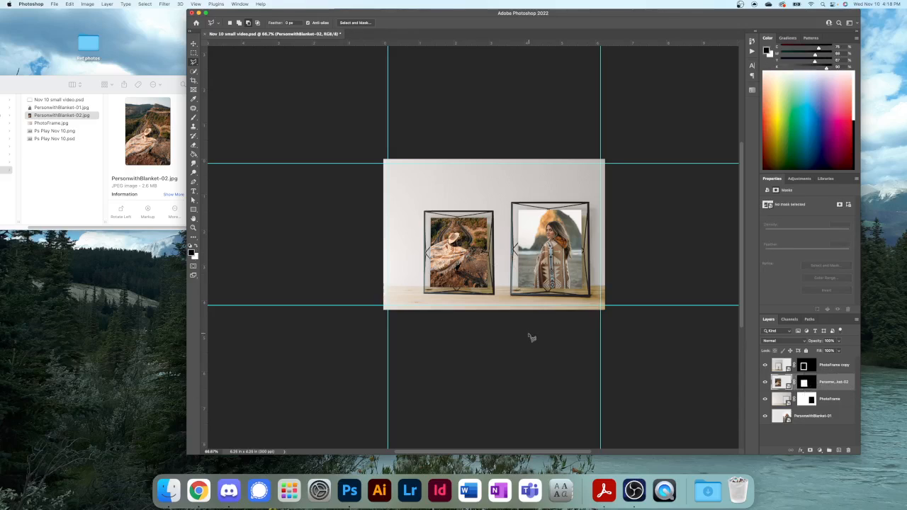
pyautogui.moveTo(531, 338); pyautogui.dragTo(492, 311)
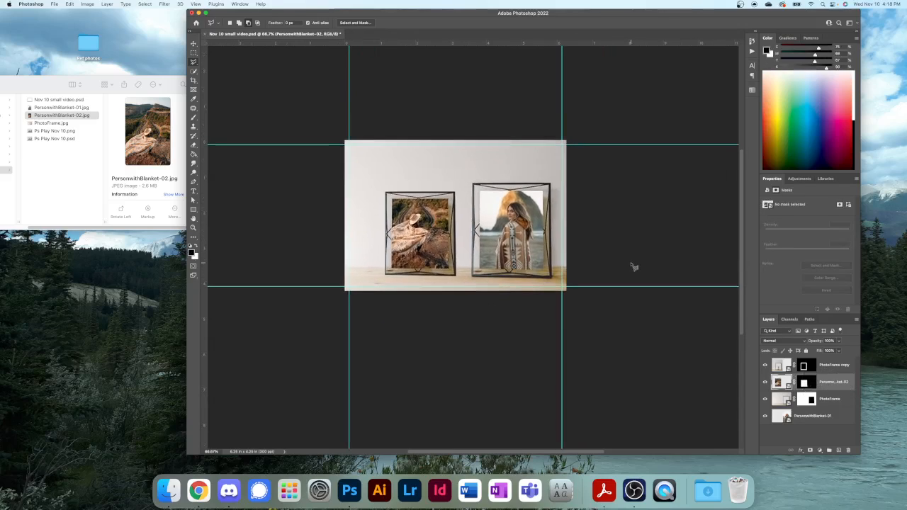
pyautogui.press('super+plus')
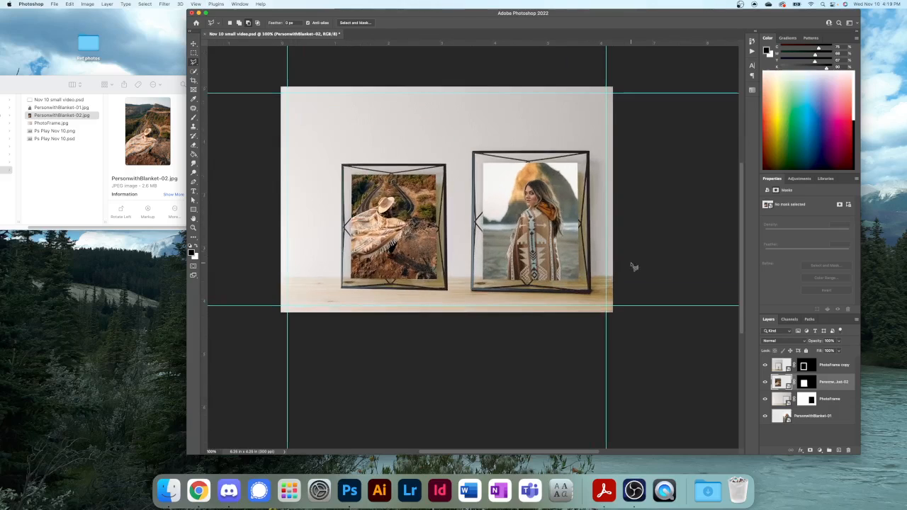
pyautogui.press('super+plus')
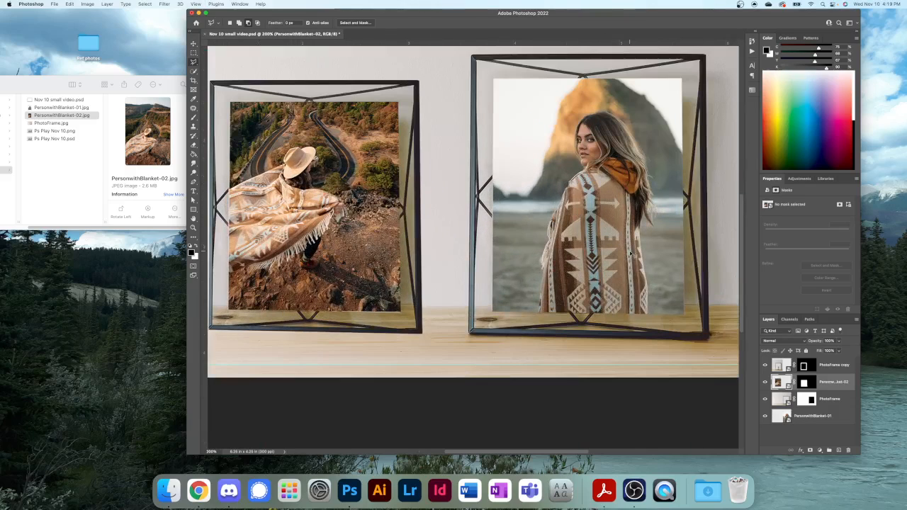
pyautogui.press('super+minus')
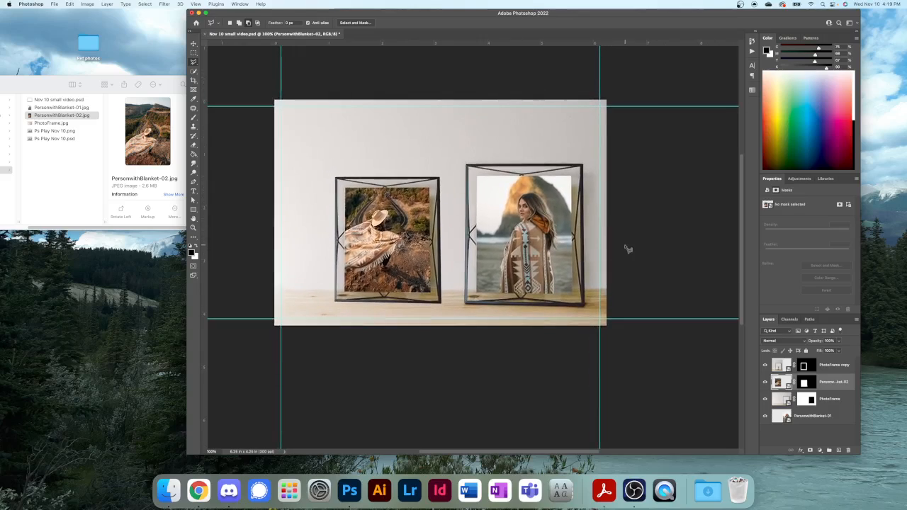